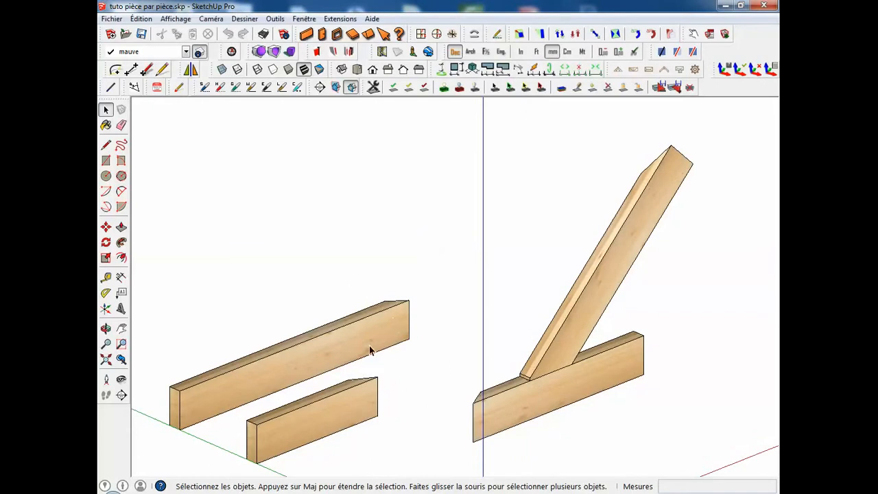
Turn on the back edges display so the hidden edges of the timber pieces show as dashed lines.
mouse_move(387, 338)
middle_down()
mouse_move(280, 480)
mouse_move(478, 174)
mouse_move(470, 231)
mouse_move(514, 164)
middle_up()
mouse_move(456, 231)
middle_down()
mouse_move(508, 250)
mouse_move(620, 343)
mouse_move(635, 212)
mouse_move(709, 351)
middle_up()
double_click(615, 328)
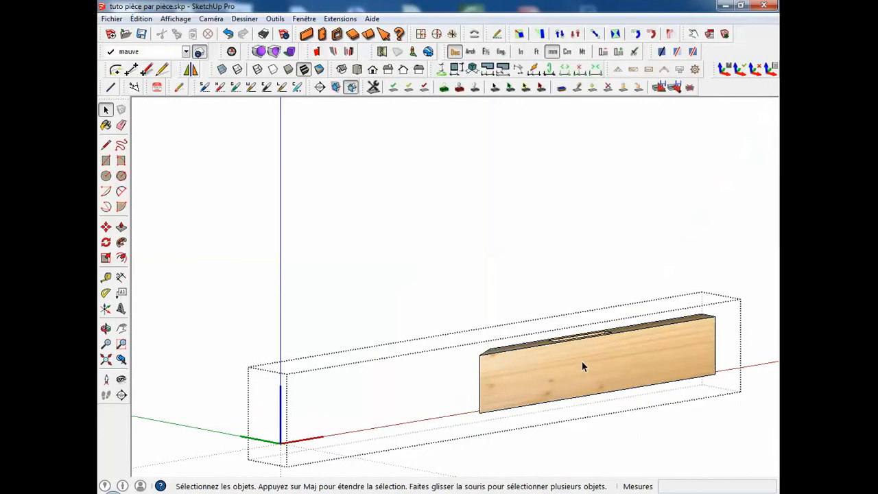
middle_drag(582, 361, 559, 412)
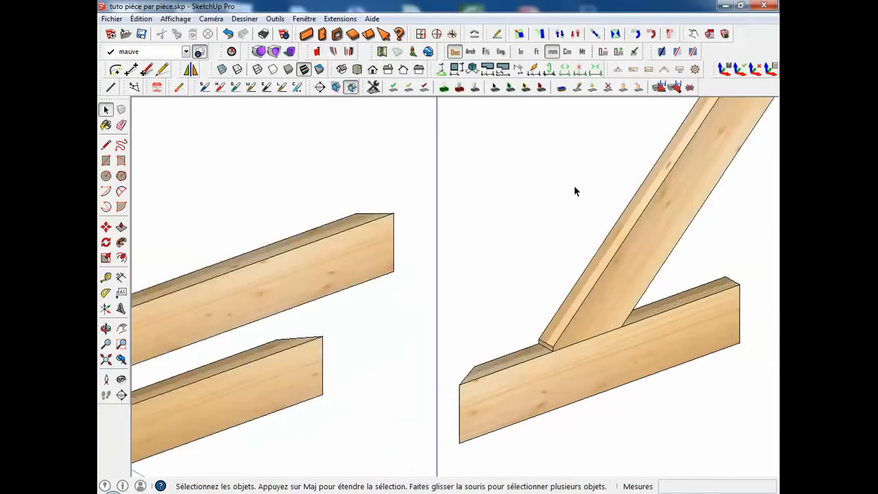
scroll(573, 206, down, 3)
mouse_move(571, 219)
middle_down()
mouse_move(555, 229)
mouse_move(562, 219)
middle_up()
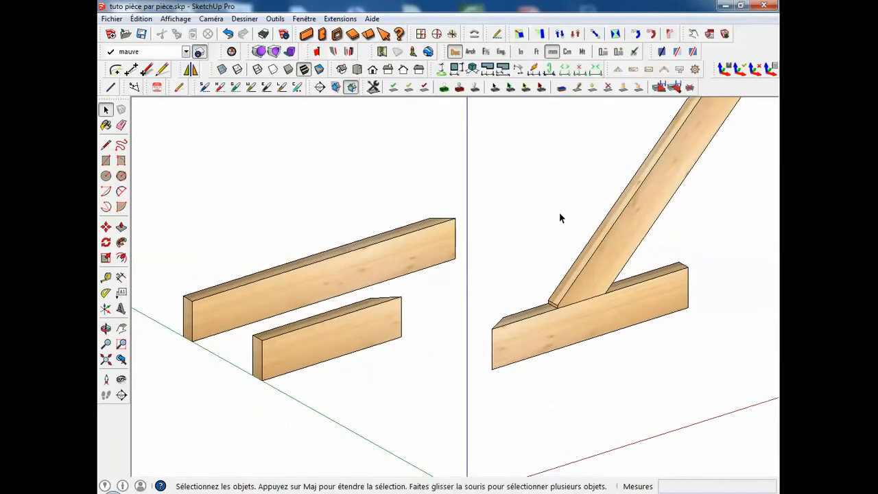
click(238, 70)
Inspect the hidden tenon joint between the sloped and horizontal beams, and set the standard front view (Face).
middle_drag(588, 316, 613, 293)
scroll(606, 218, up, 2)
scroll(606, 226, down, 2)
middle_drag(607, 226, 602, 257)
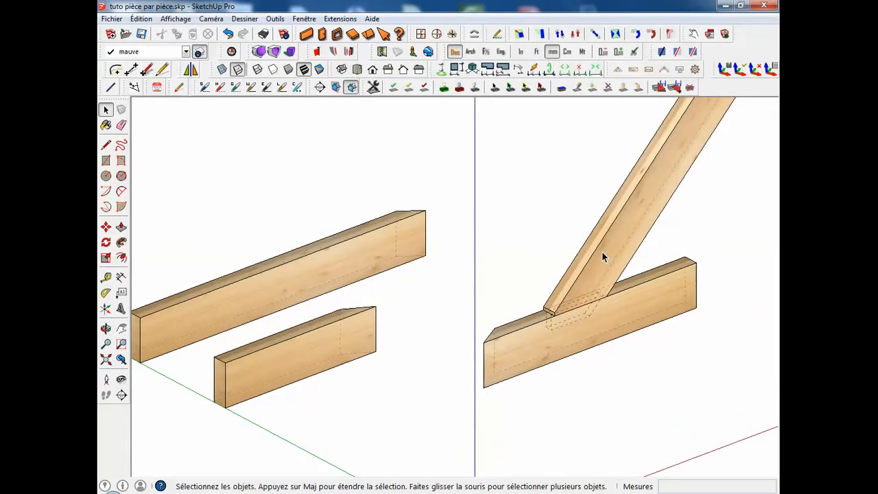
middle_drag(530, 330, 358, 227)
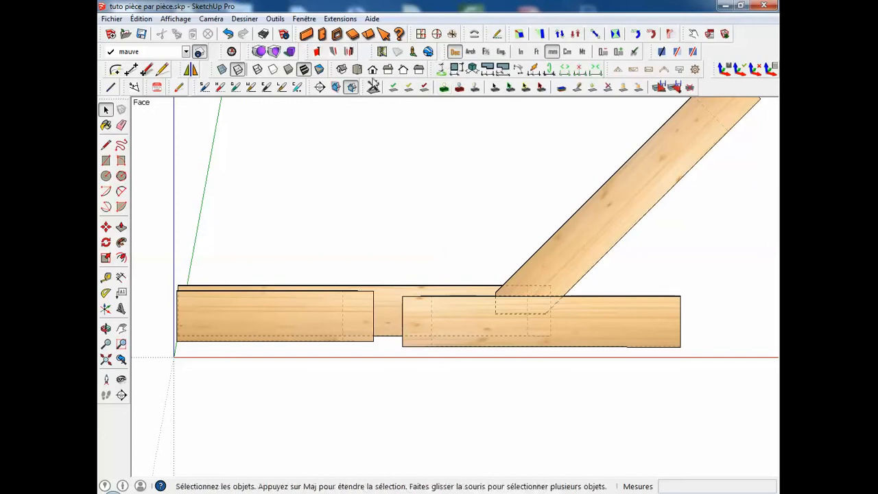
click(372, 69)
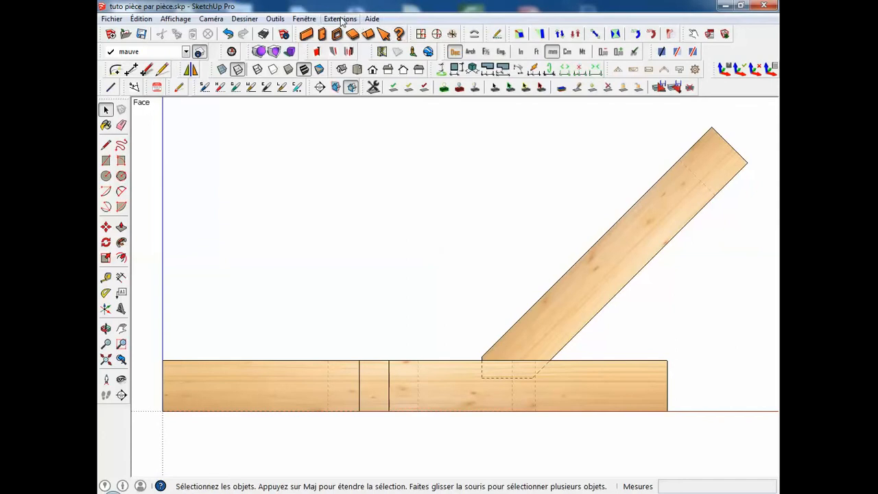
Generate one scene per component from all the beams with Composants/Groupes --> Scenes, without excluding duplicated components.
click(341, 19)
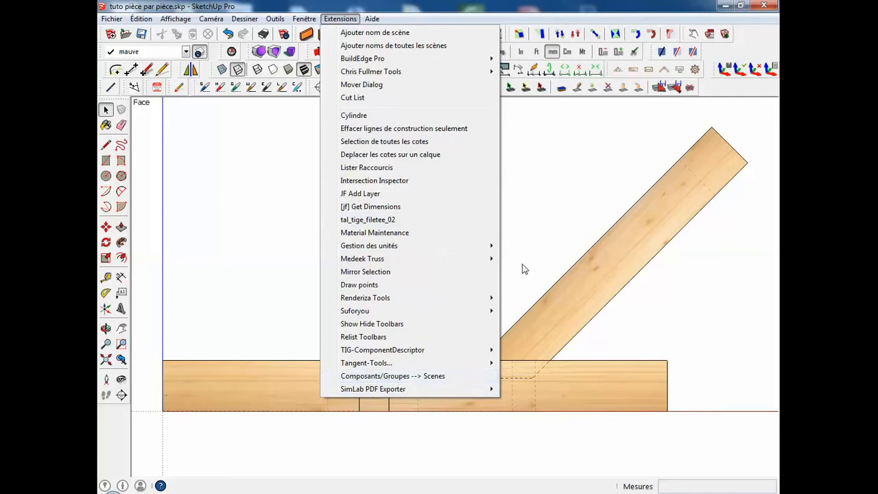
click(498, 256)
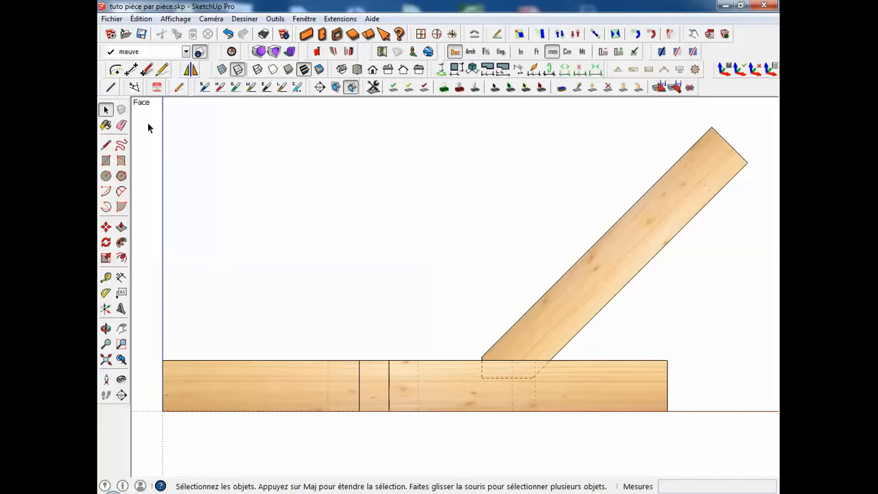
drag(153, 101, 767, 454)
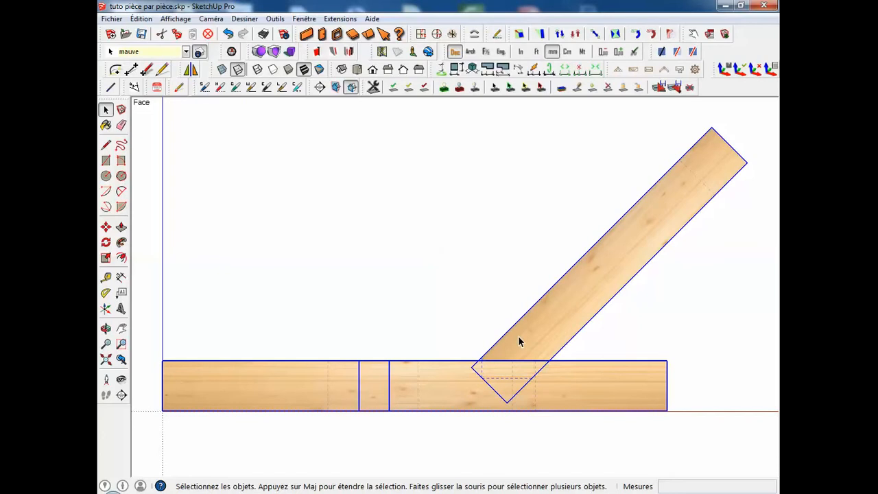
click(349, 19)
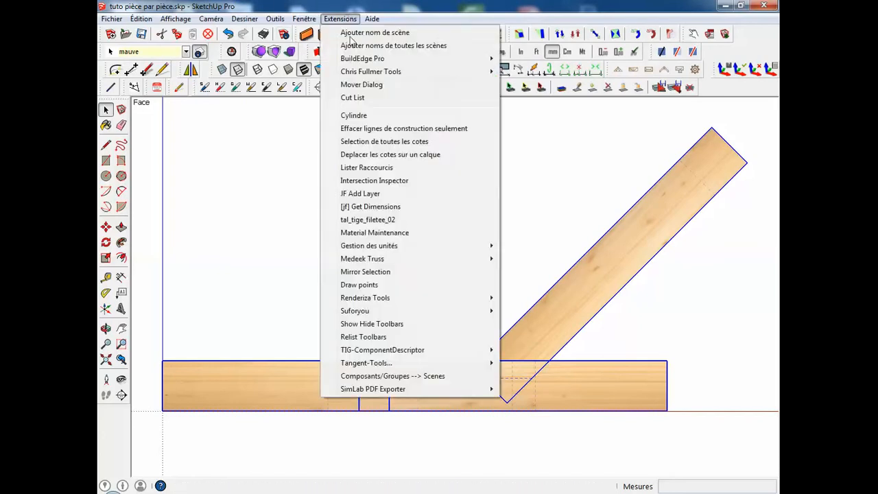
click(374, 375)
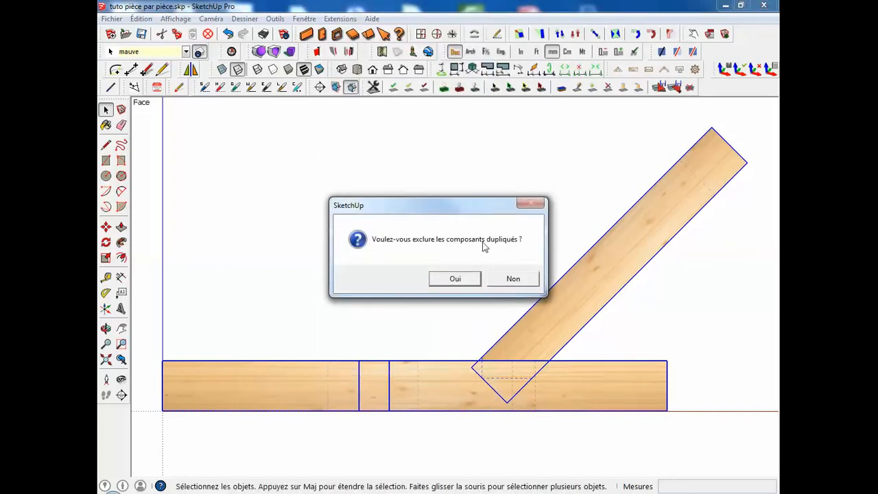
click(522, 282)
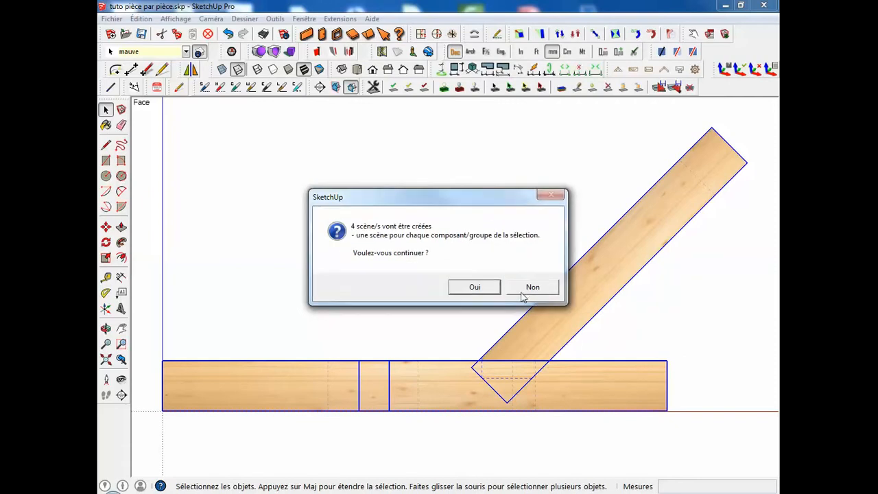
click(475, 287)
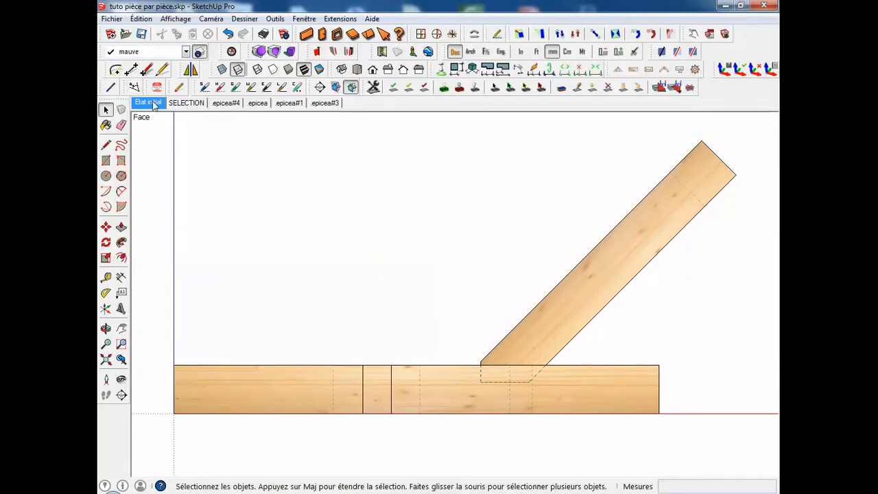
Delete the SELECTION scene from the generated scenes.
click(186, 103)
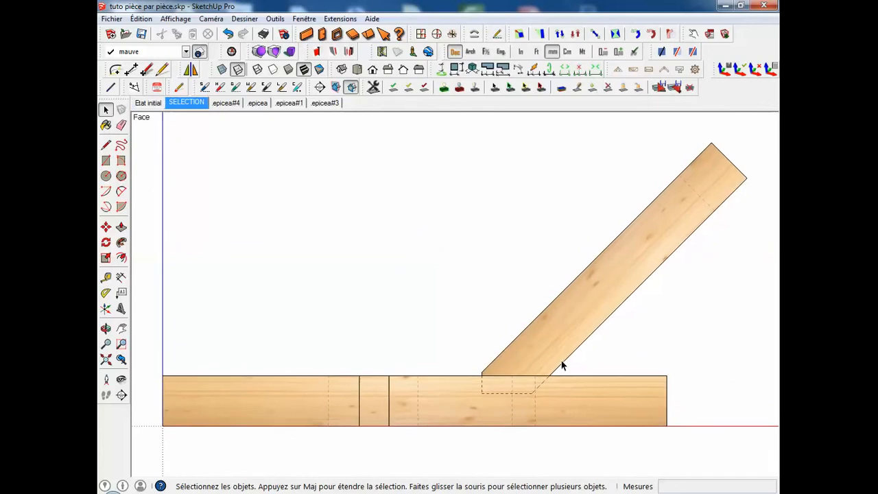
middle_click(415, 342)
middle_drag(415, 342, 521, 417)
scroll(522, 417, down, 3)
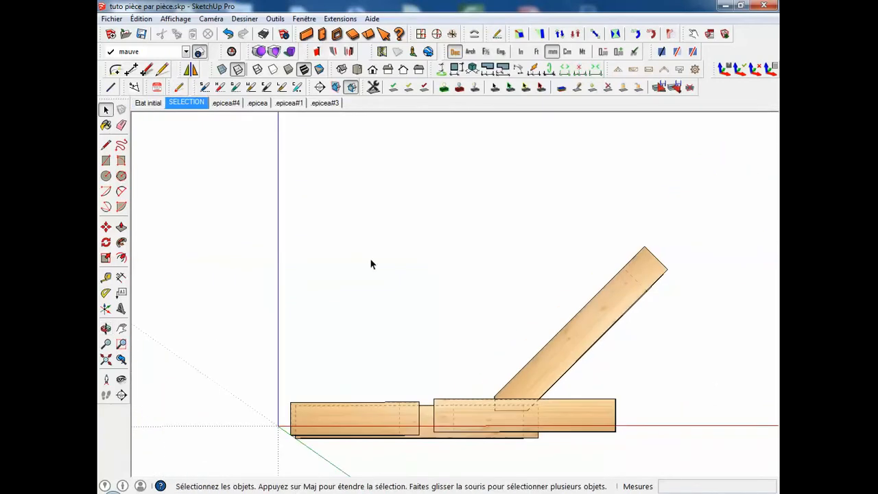
right_click(202, 109)
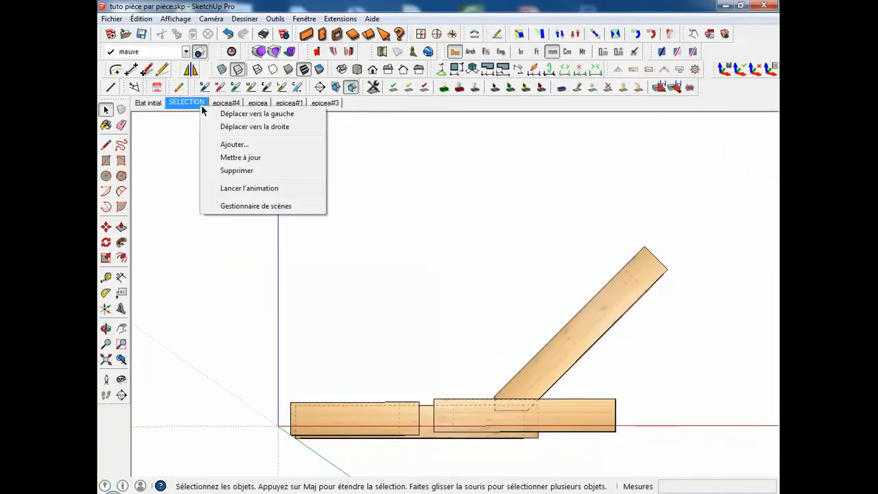
click(235, 174)
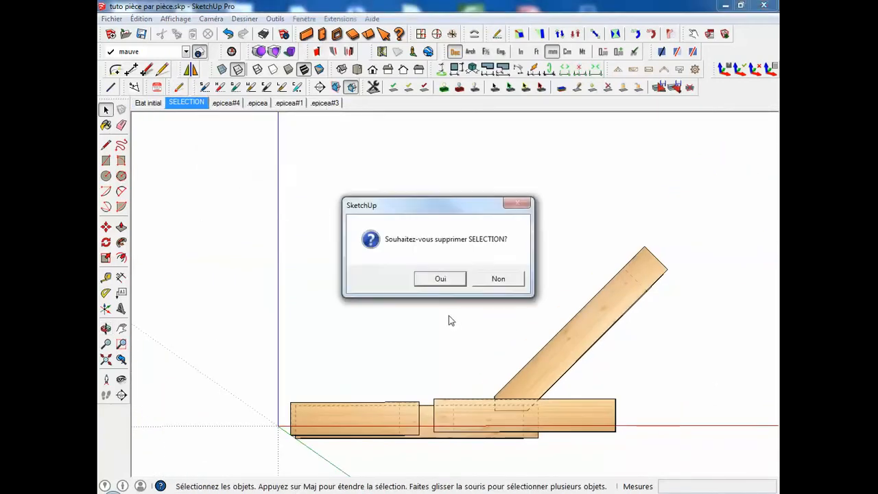
click(457, 279)
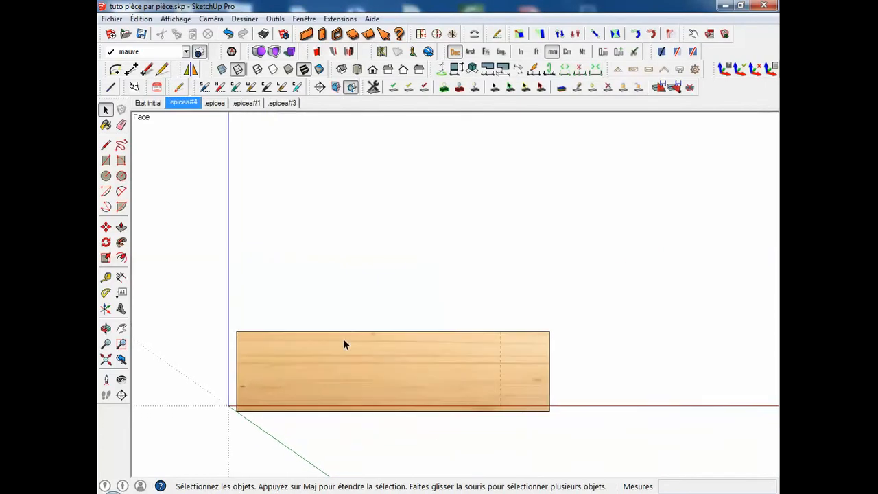
Review each beam's scene, return to the Etat initial scene, and add scene name labels to all scenes.
scroll(262, 164, down, 1)
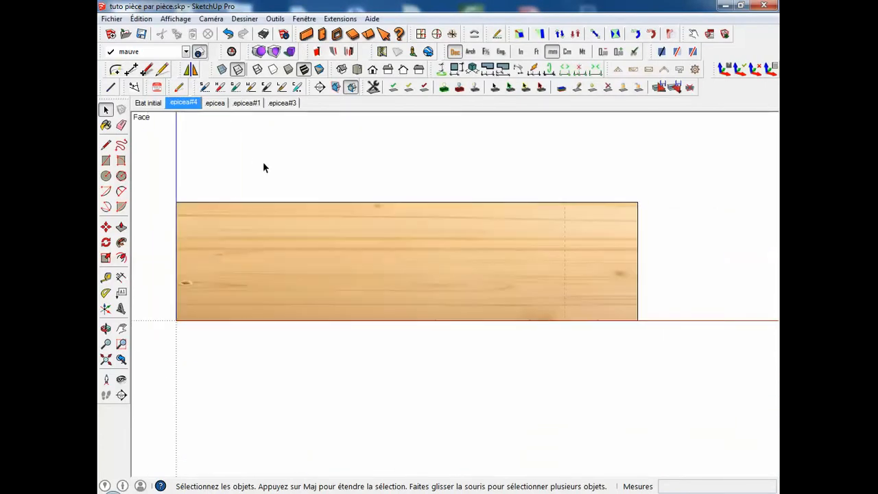
click(214, 104)
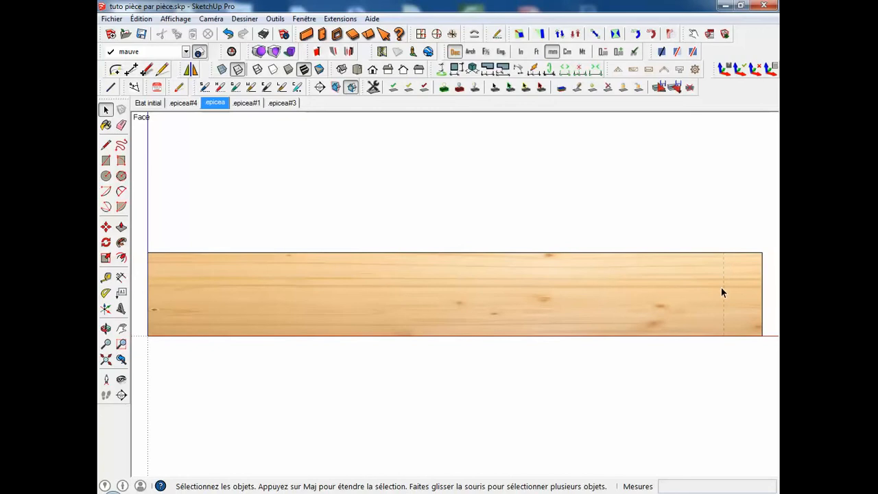
click(255, 108)
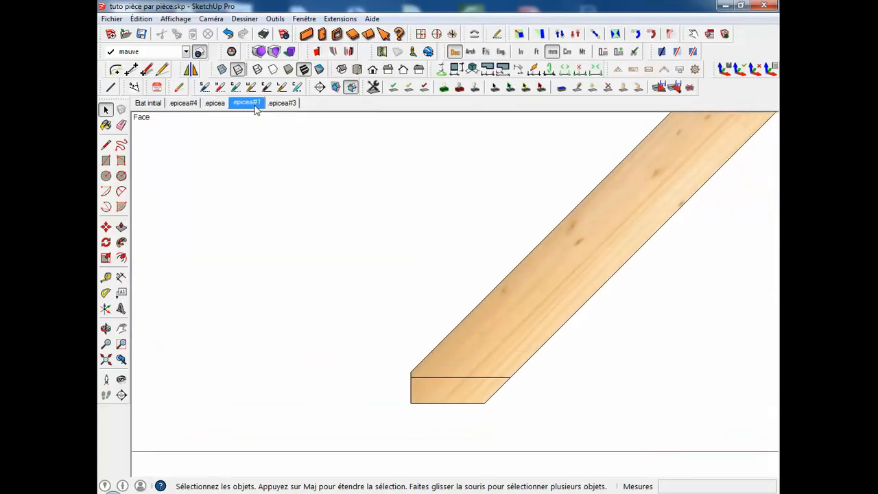
click(283, 105)
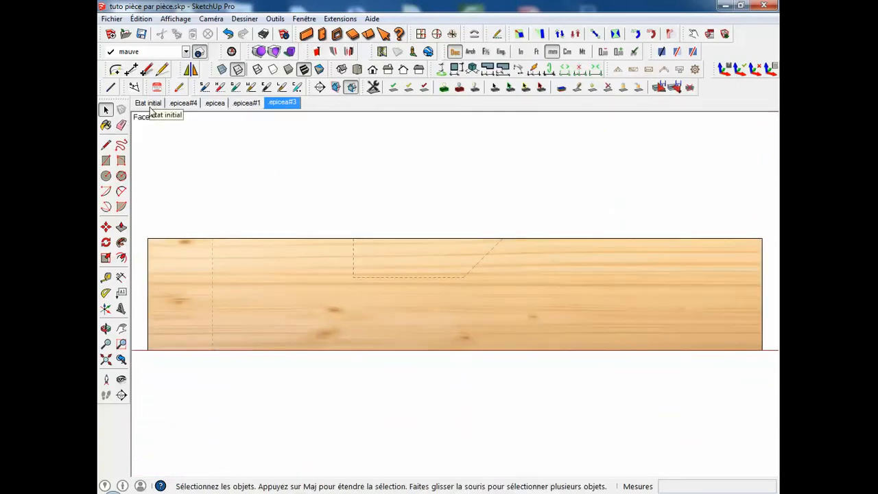
click(150, 104)
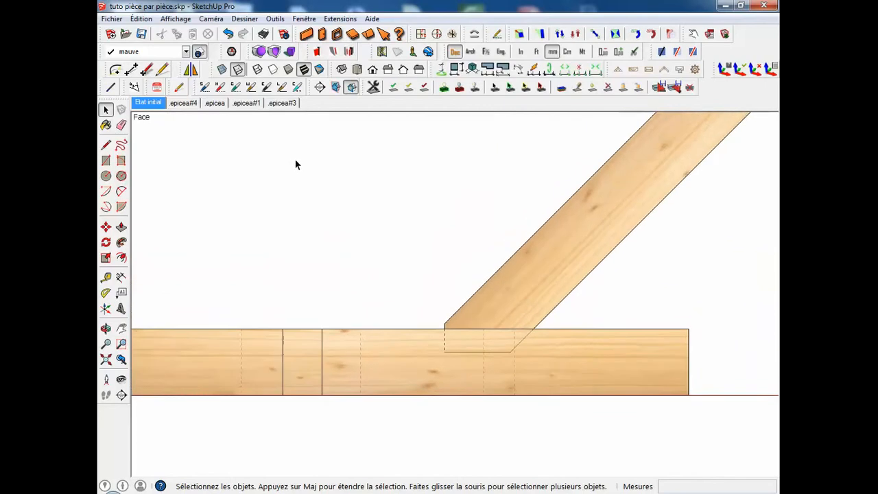
click(340, 18)
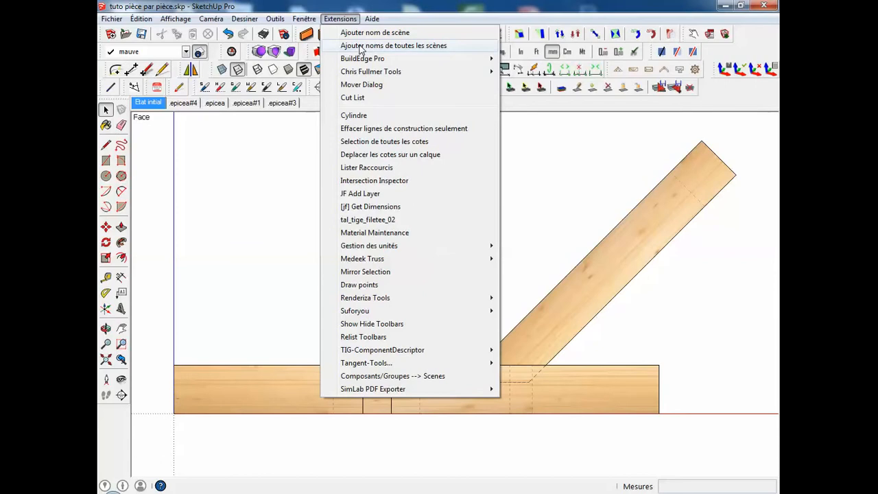
click(361, 46)
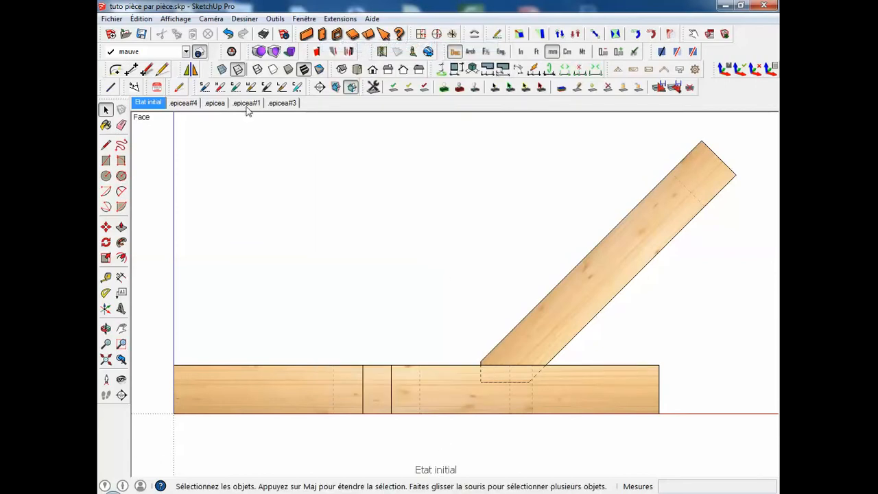
Go through the labelled scenes to .epicea#3 and make -PAGE-.epicea#3 the active layer.
click(188, 105)
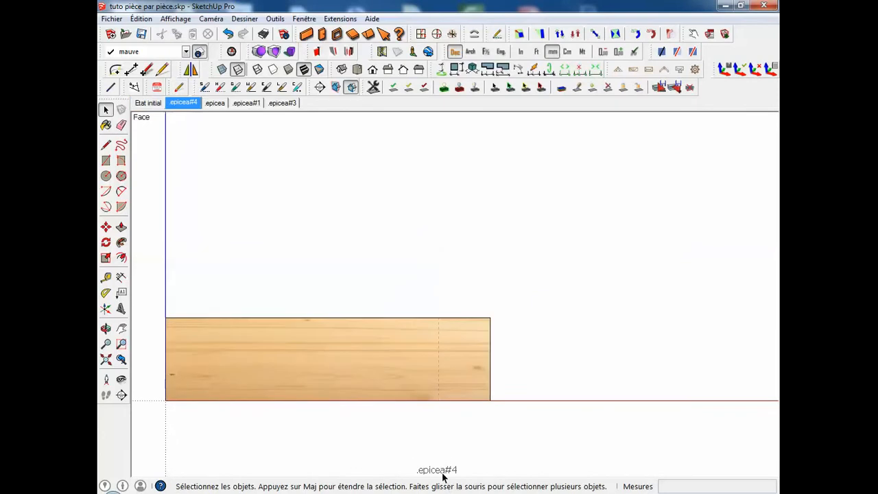
click(215, 103)
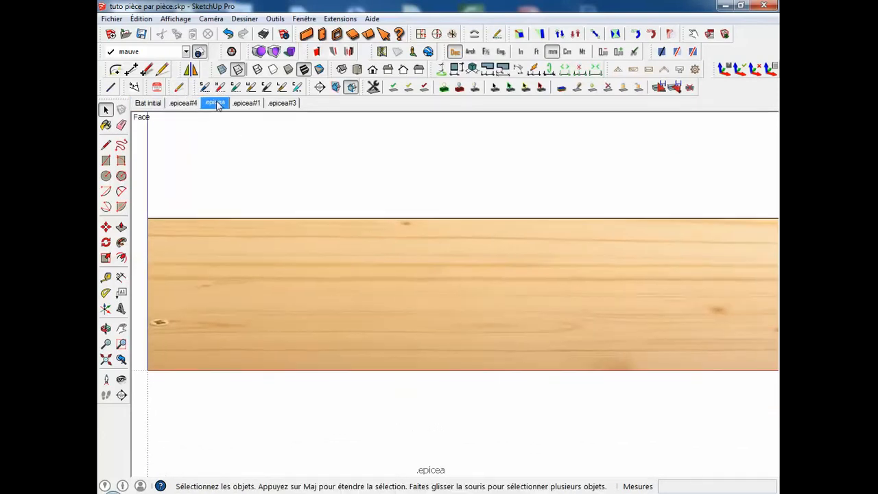
click(253, 103)
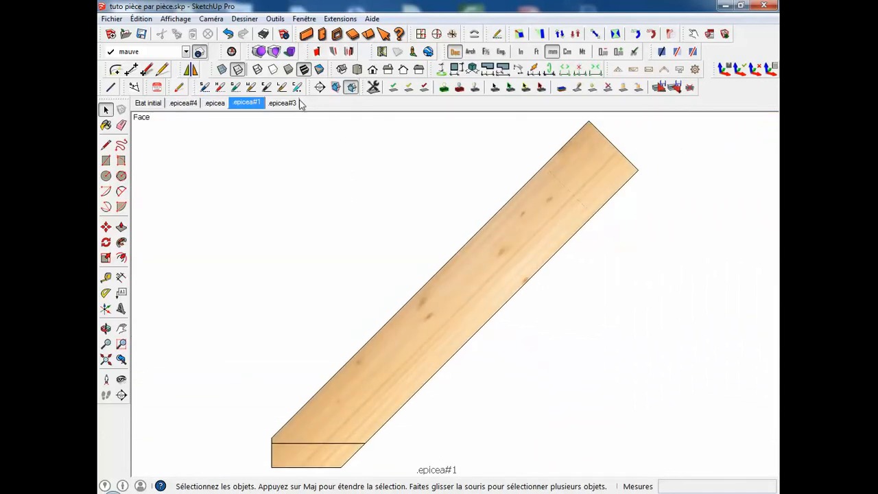
click(293, 103)
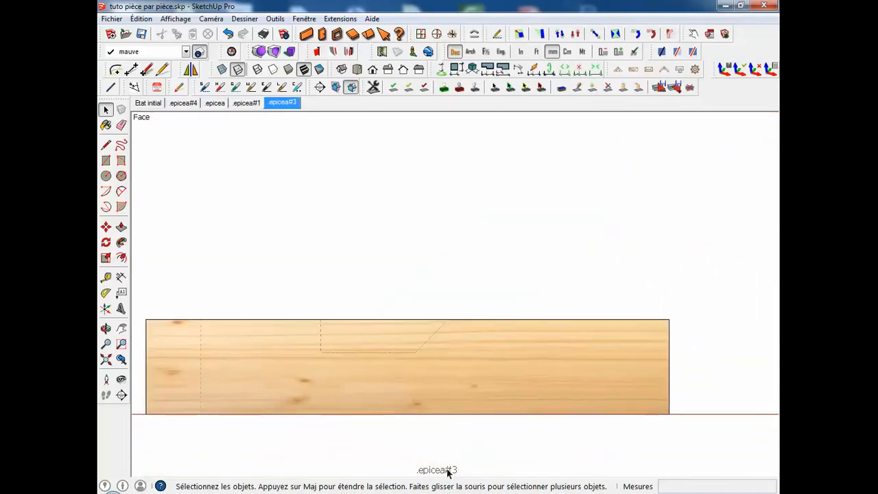
click(185, 53)
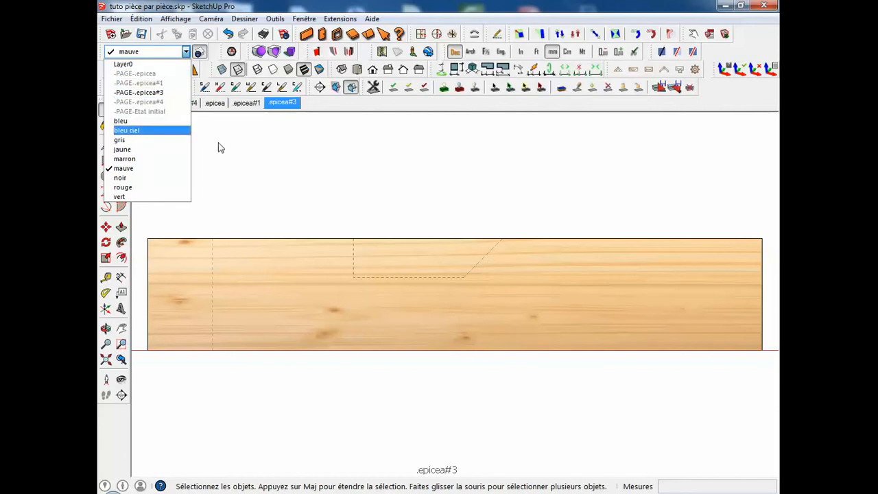
click(250, 134)
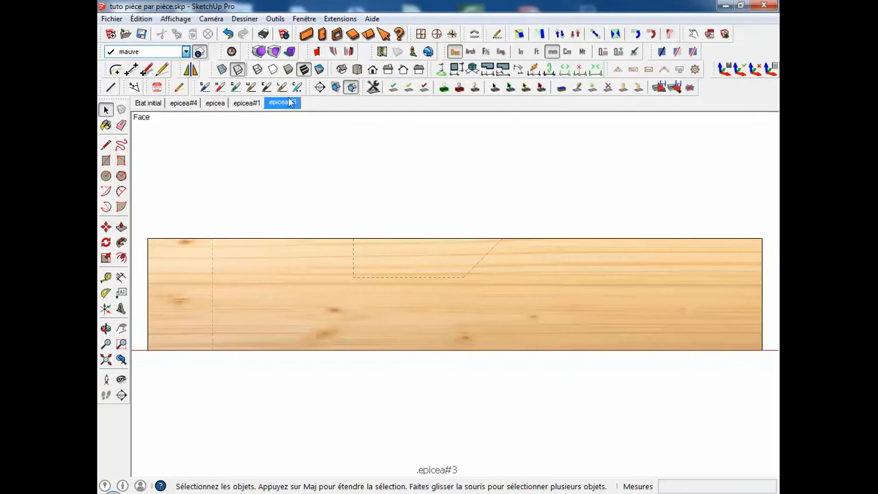
click(185, 51)
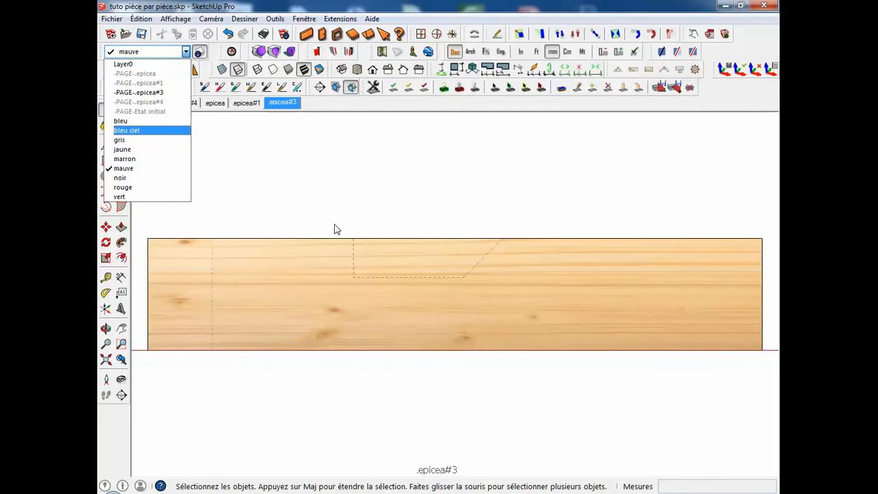
click(160, 94)
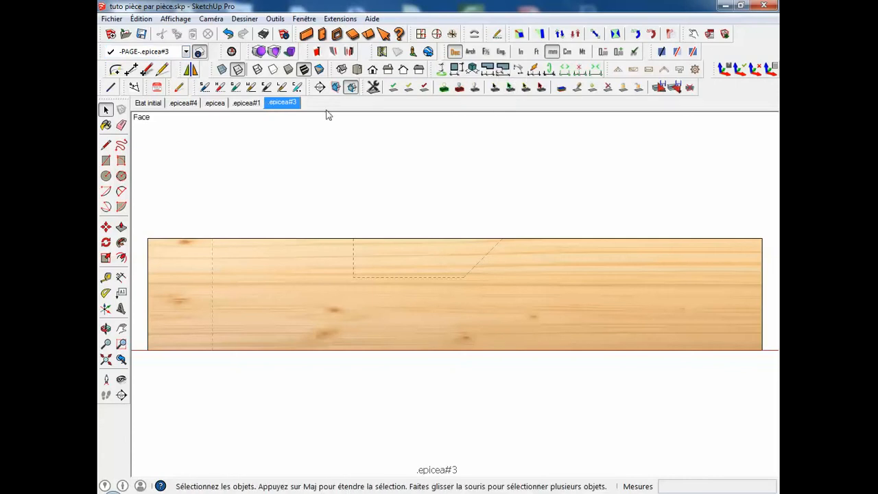
Dimension the distance from the beam's upper-left corner to the nearby vertical dashed edge, placing the dimension above the beam.
click(122, 277)
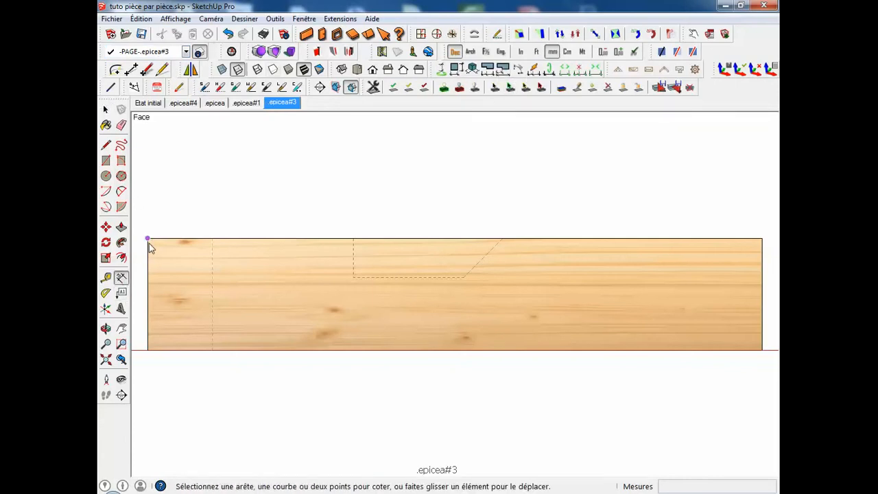
click(148, 239)
click(213, 239)
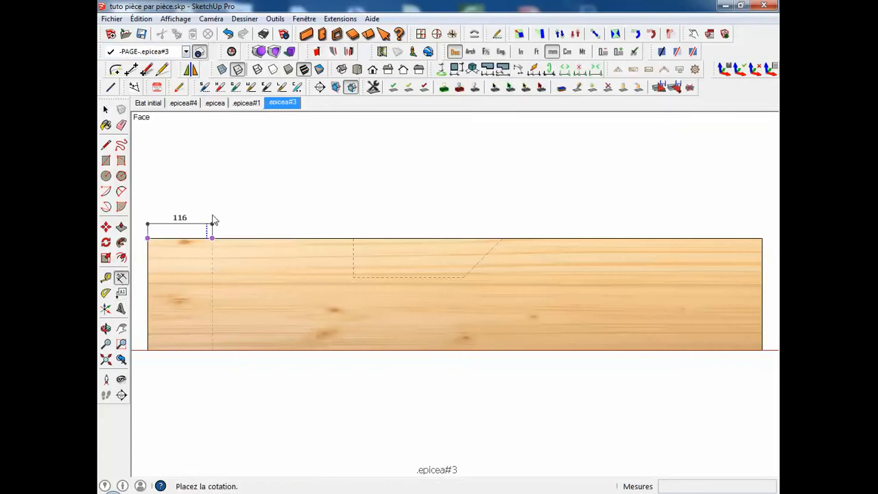
click(213, 192)
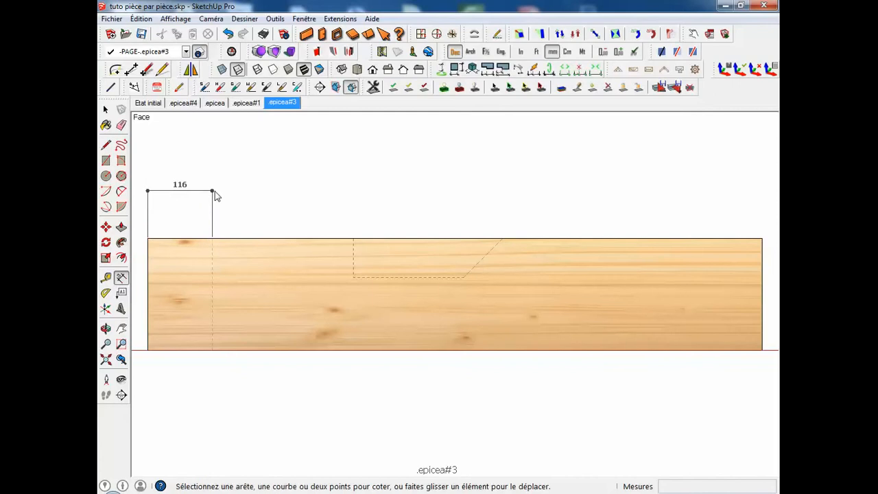
Dimension from the beam's upper-left corner to the near edge of the dashed notch, placing it above the existing 116 dimension.
click(148, 238)
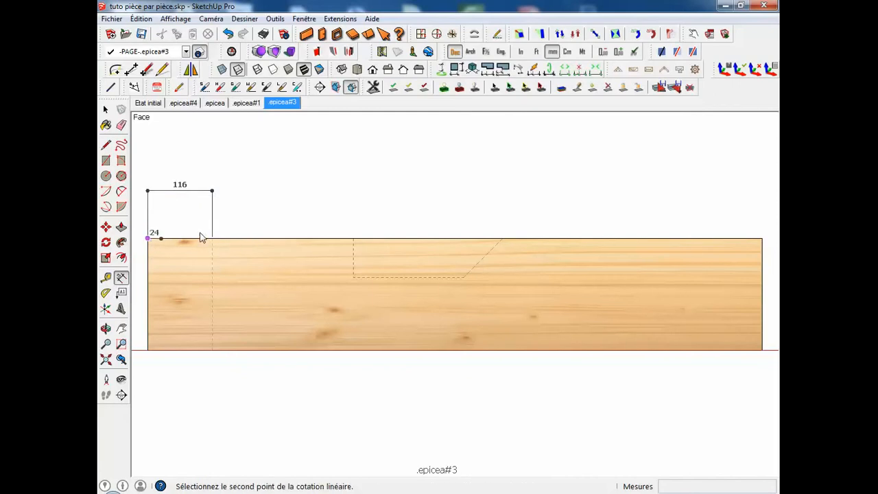
click(353, 238)
click(345, 176)
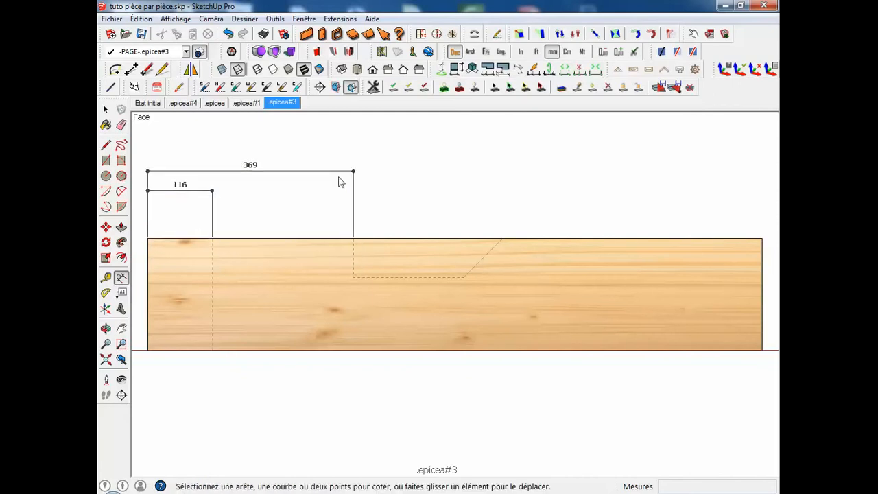
Create cumulative dimensions from the 116 dimension with an offset of 500, picking points near the dashed notch's start, at its end and at the beam's far corner.
click(509, 73)
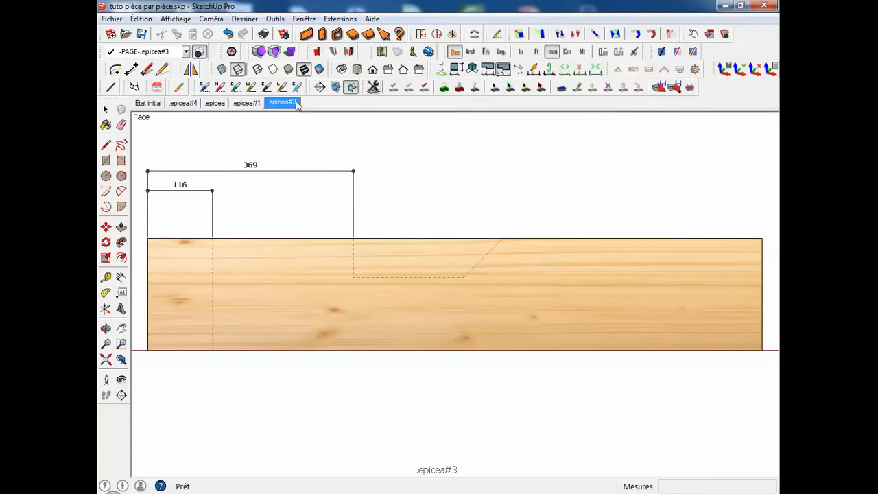
click(198, 196)
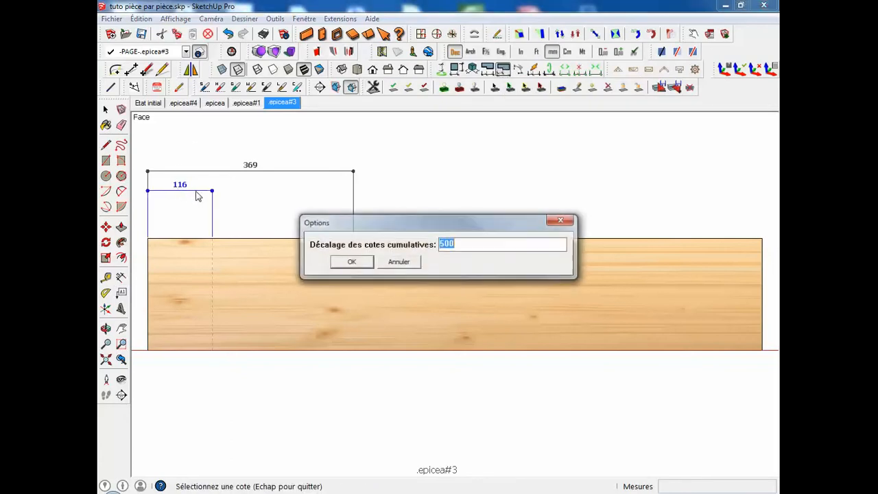
click(352, 262)
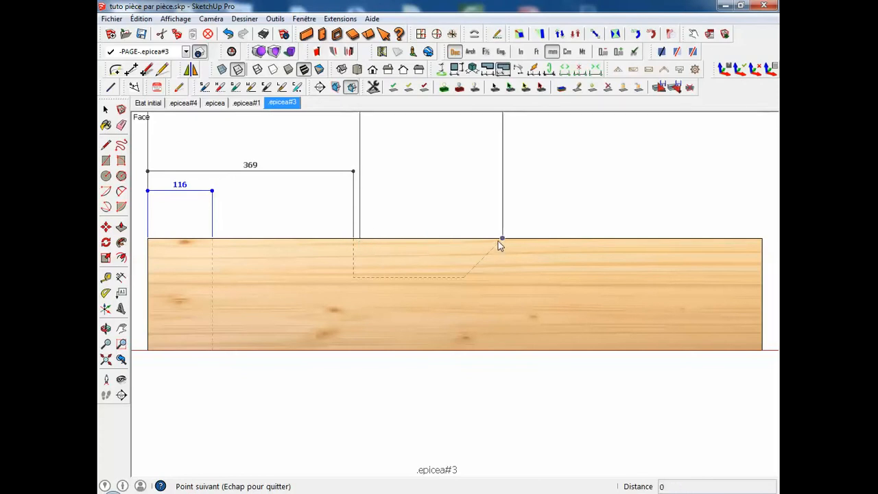
scroll(498, 241, down, 3)
mouse_move(500, 232)
shift+middle_down()
mouse_move(489, 304)
mouse_move(495, 397)
shift+middle_up()
scroll(495, 397, down, 2)
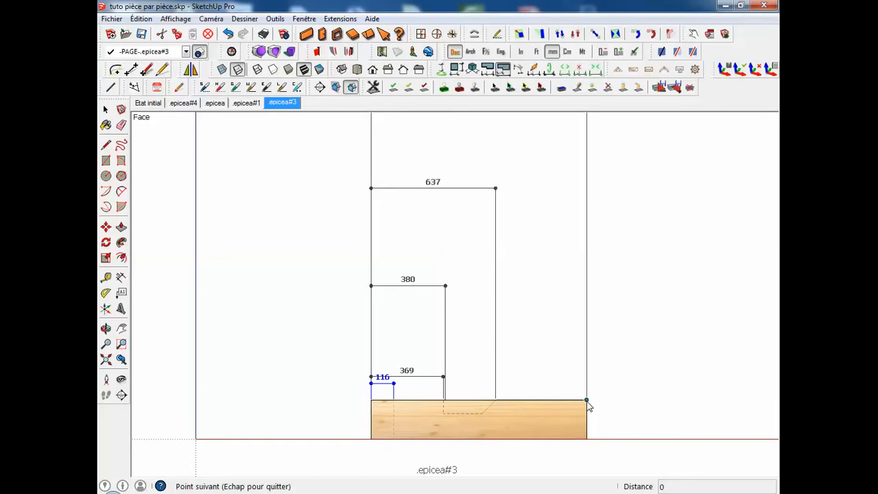
scroll(595, 364, down, 2)
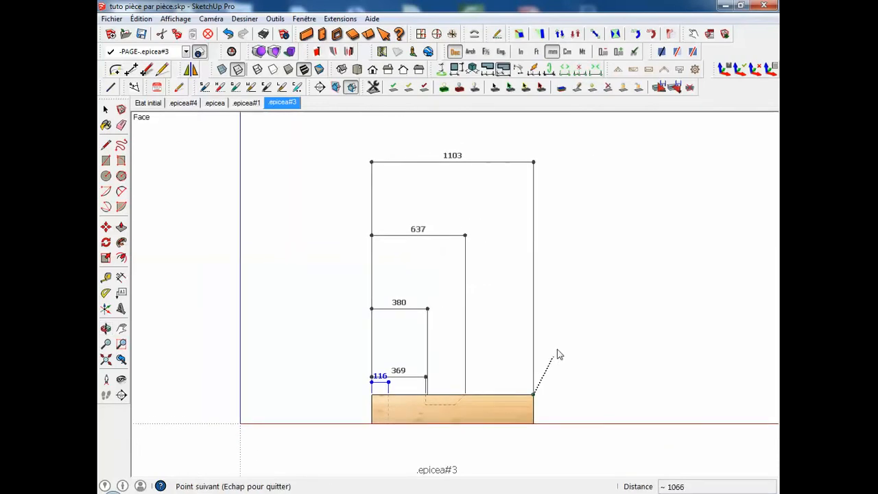
key(space)
Select the two outermost cumulative dimensions to check their layer, and clear the selection.
click(567, 350)
click(463, 276)
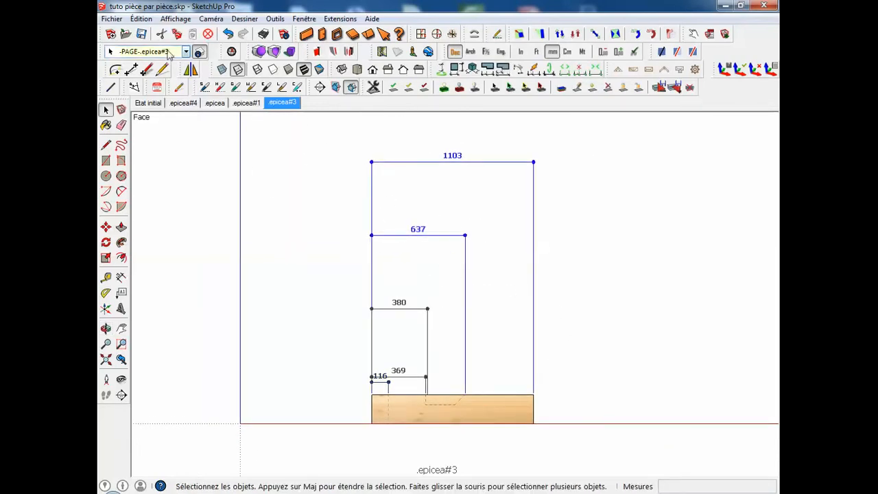
click(332, 160)
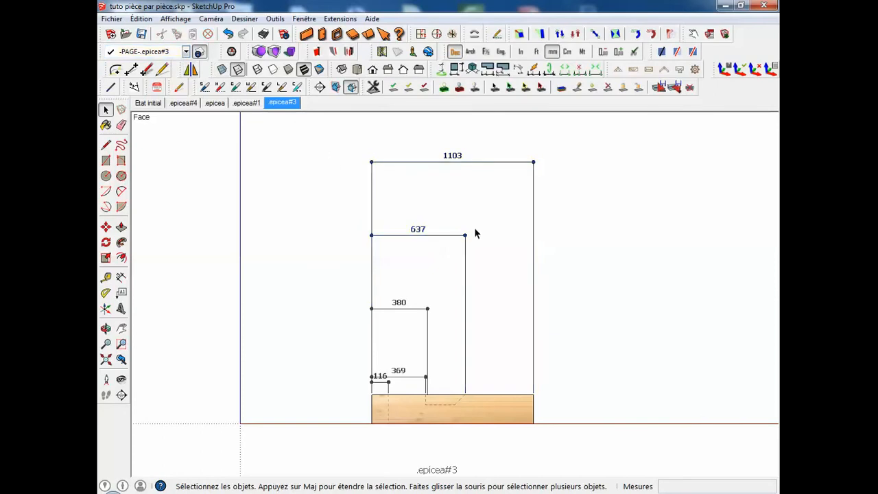
Look through the other beam scenes, return to .epicea#1 and make -PAGE-.epicea#1 the active layer.
click(248, 103)
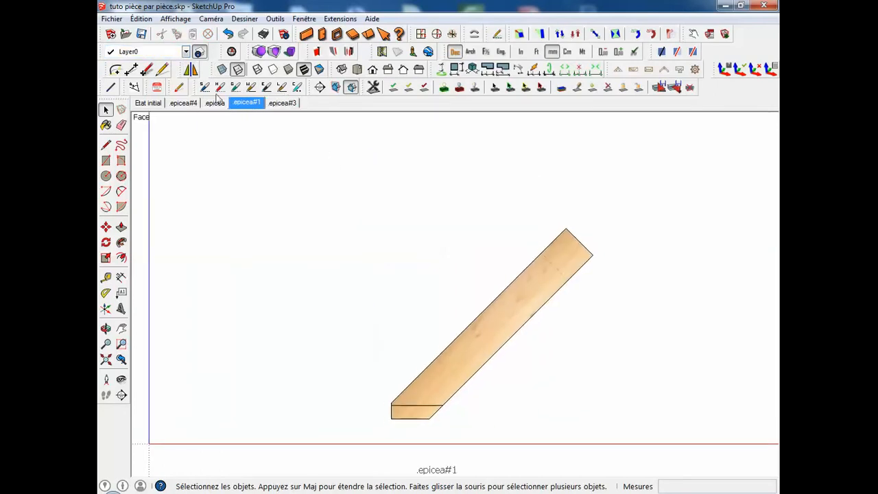
click(214, 103)
click(183, 103)
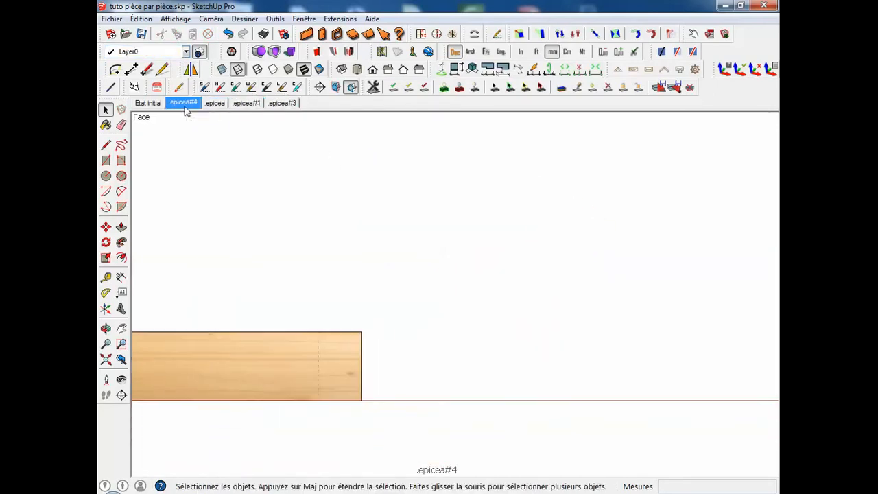
click(247, 103)
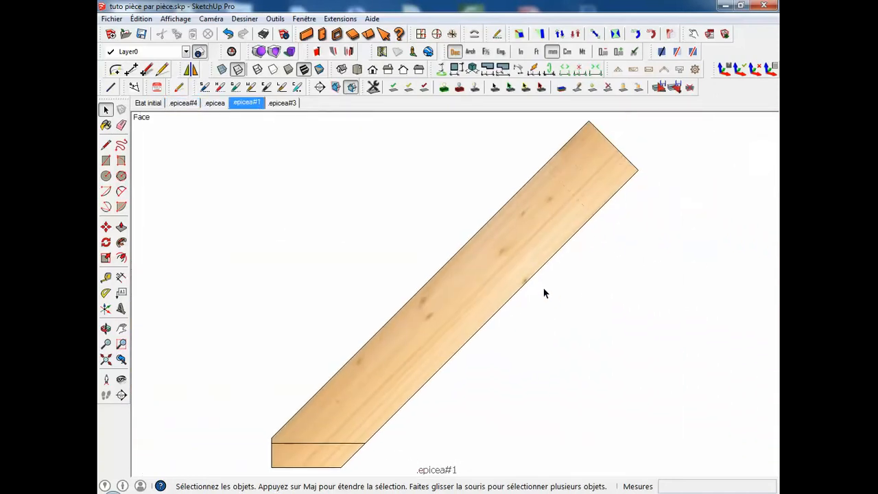
click(185, 52)
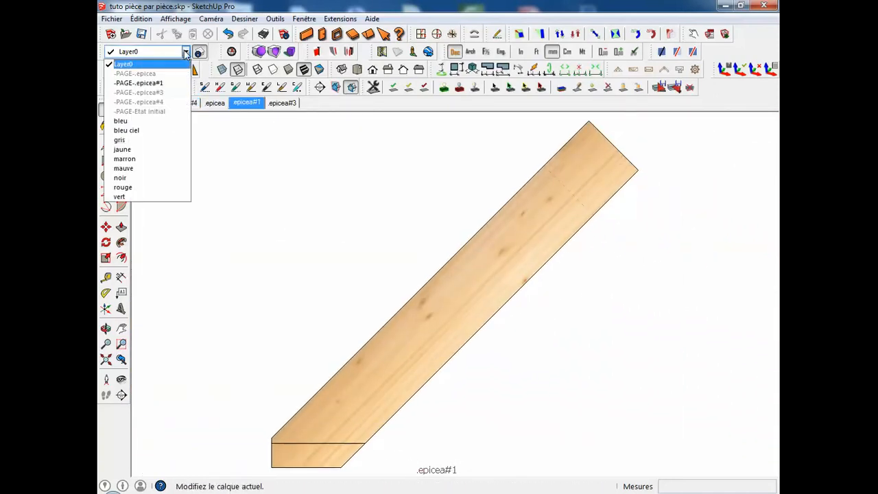
click(167, 83)
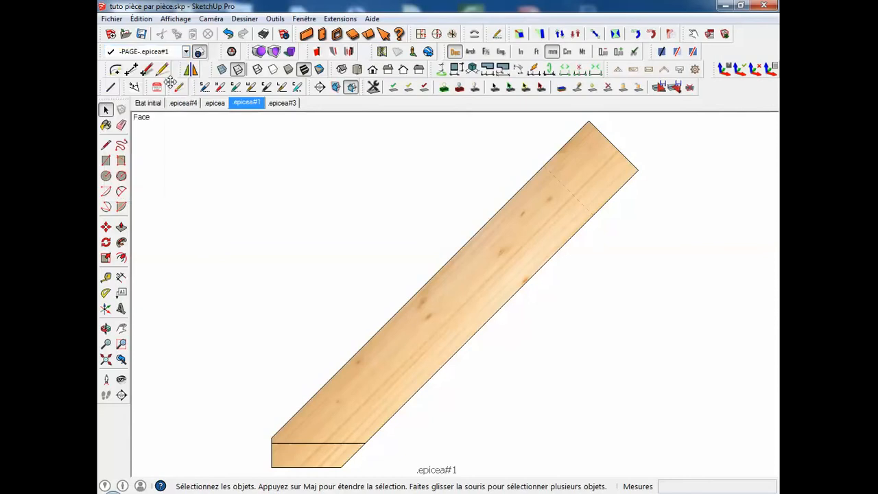
Dimension the inclined beam's lower edge from the horizontal cut line to the upper end corner, parallel to the edge.
click(120, 277)
click(365, 443)
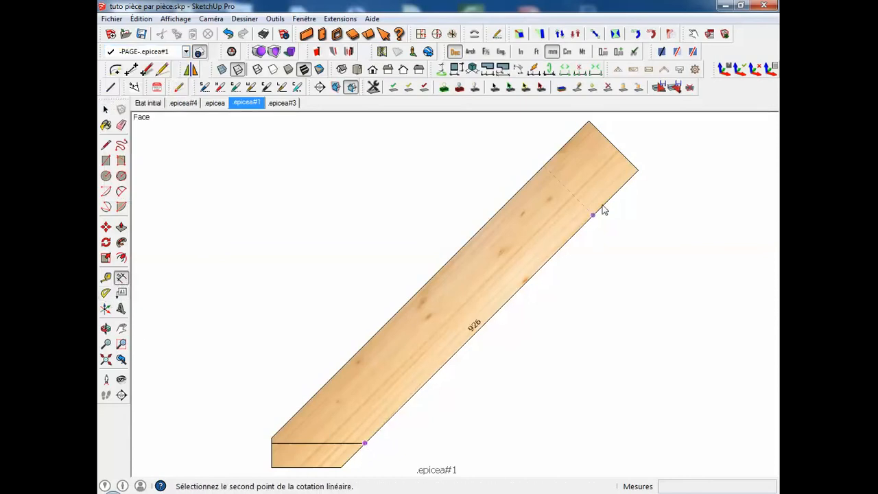
click(637, 173)
click(662, 203)
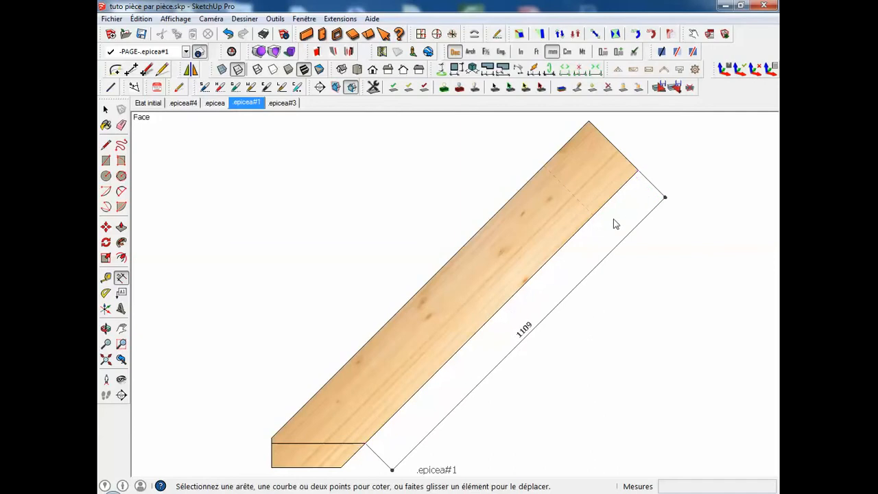
Try vertical and horizontal orientations for the lower-edge dimension and place it parallel to the inclined beam.
click(637, 170)
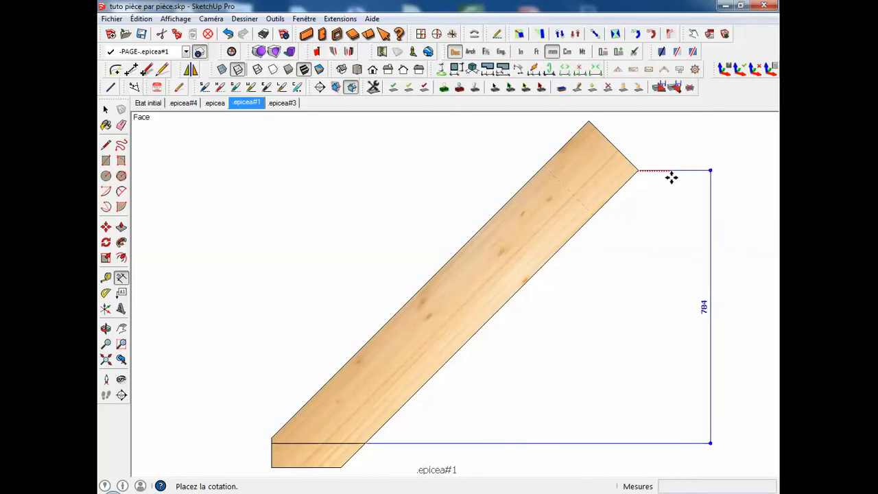
scroll(665, 196, down, 3)
scroll(666, 197, up, 2)
scroll(672, 196, up, 2)
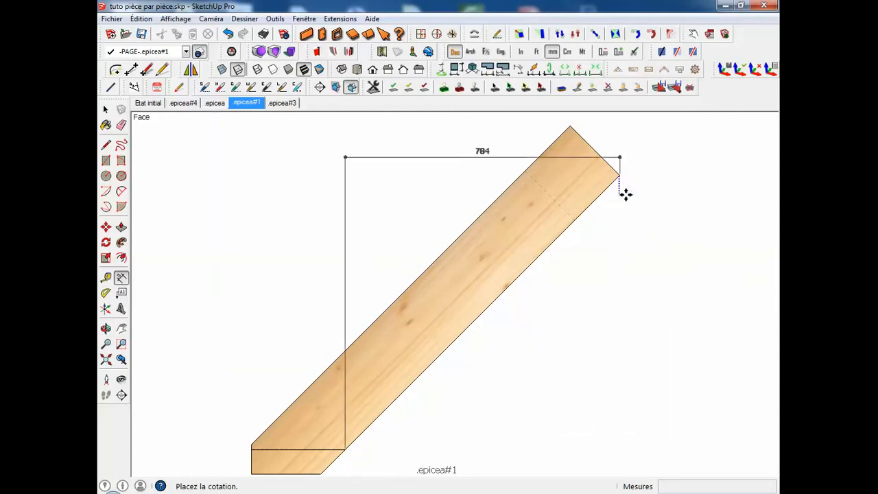
click(630, 196)
scroll(580, 239, down, 2)
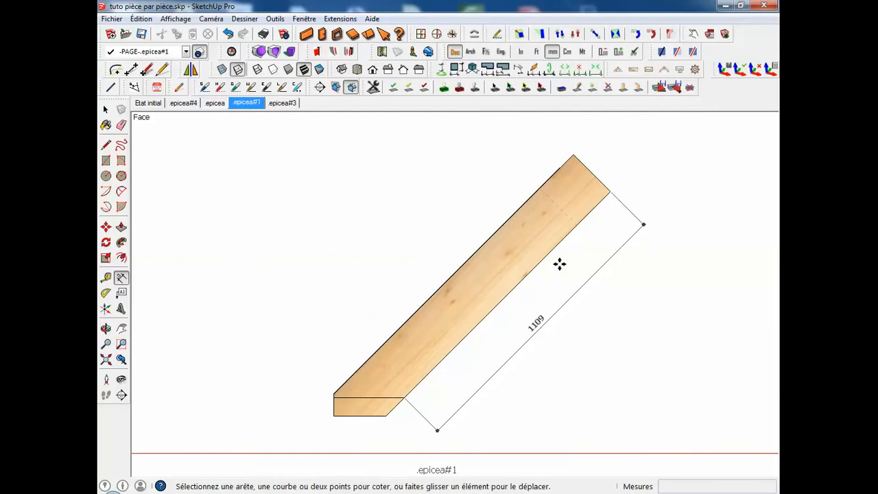
Relocate the drawing axes to the lower end of the dimensioned edge, with the red axis running along the inclined beam.
shift+middle_drag(560, 270, 539, 255)
shift+middle_drag(454, 246, 515, 254)
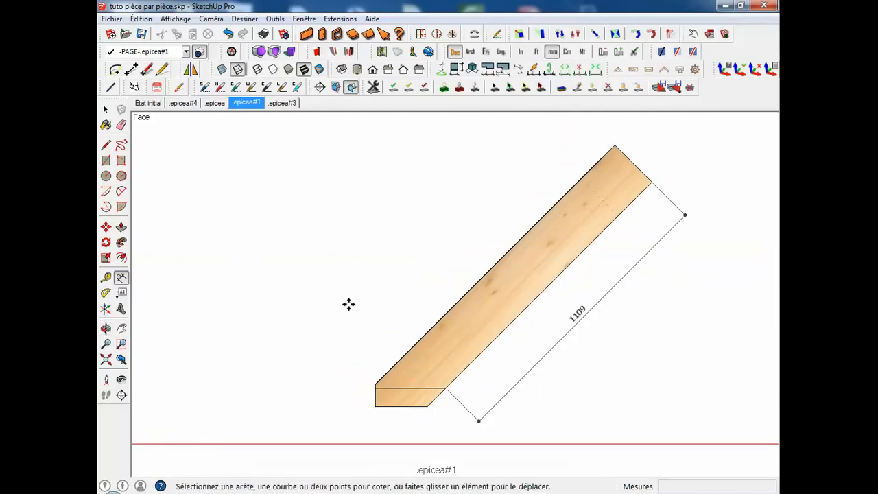
click(110, 310)
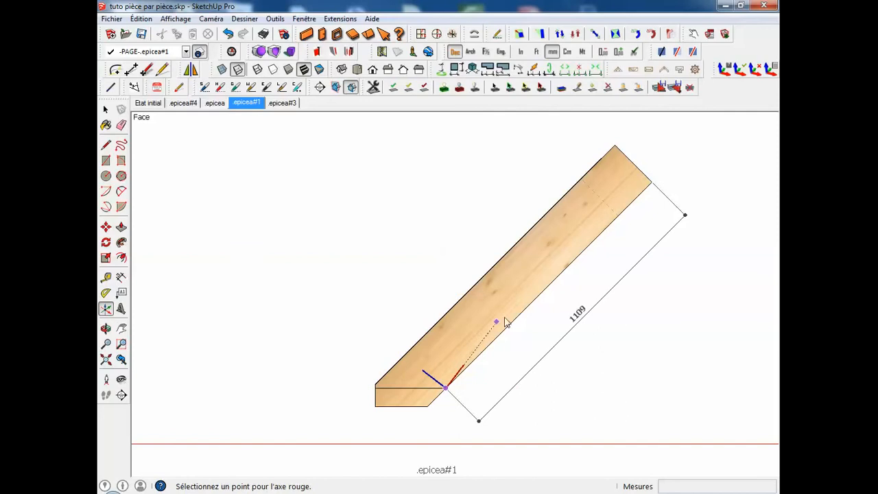
click(541, 294)
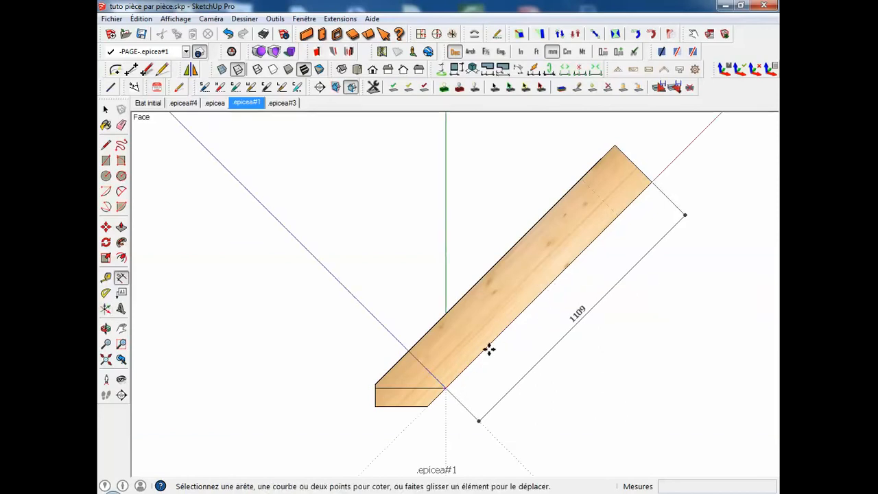
Restore the front view and update the .epicea#1 scene, saving the style changes as a new style.
middle_drag(489, 350, 439, 194)
scroll(446, 354, up, 2)
middle_drag(452, 370, 521, 301)
click(372, 70)
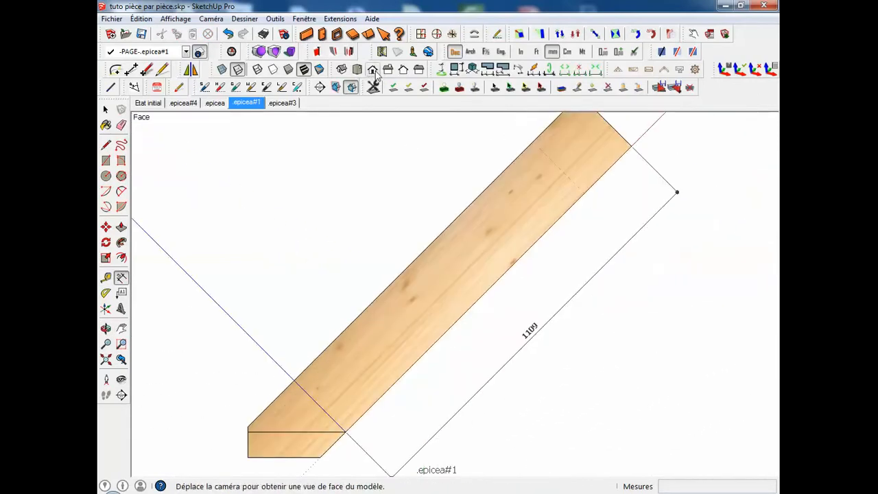
scroll(416, 254, down, 2)
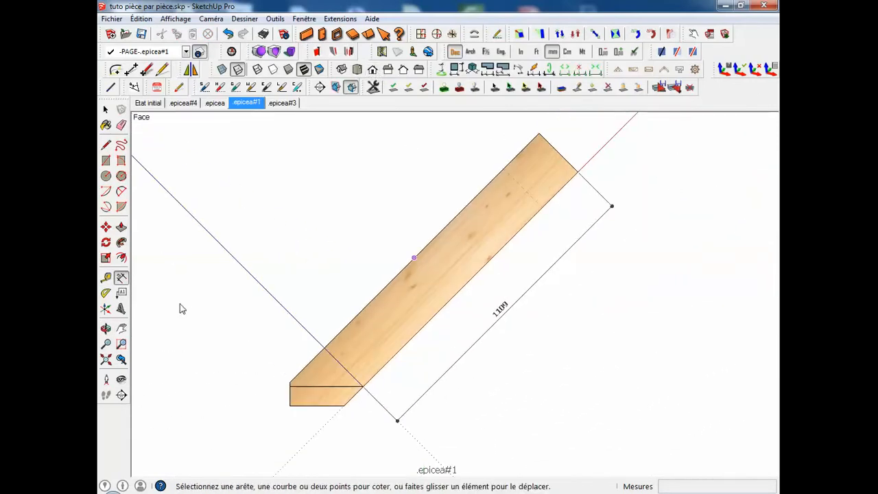
right_click(255, 111)
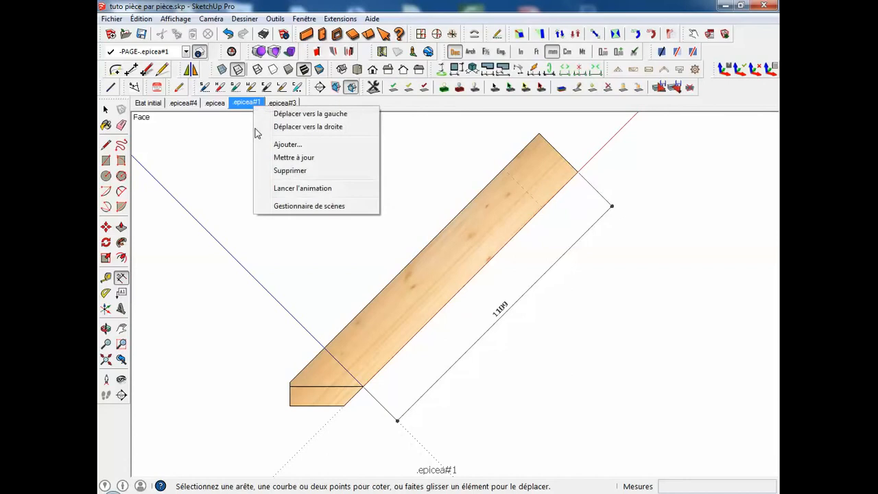
click(293, 158)
click(422, 244)
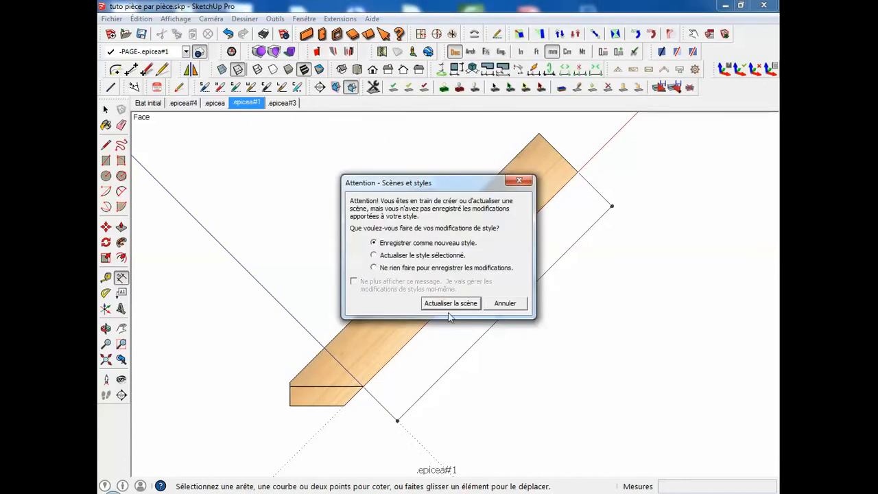
click(453, 303)
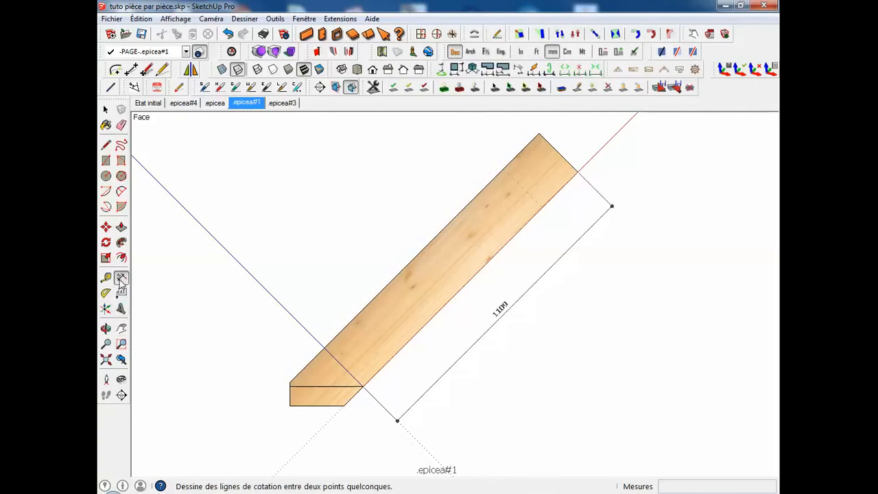
Dimension the short vertical edge above the horizontal cut line at the beam's lower end, placing the dimension left of the beam.
click(289, 387)
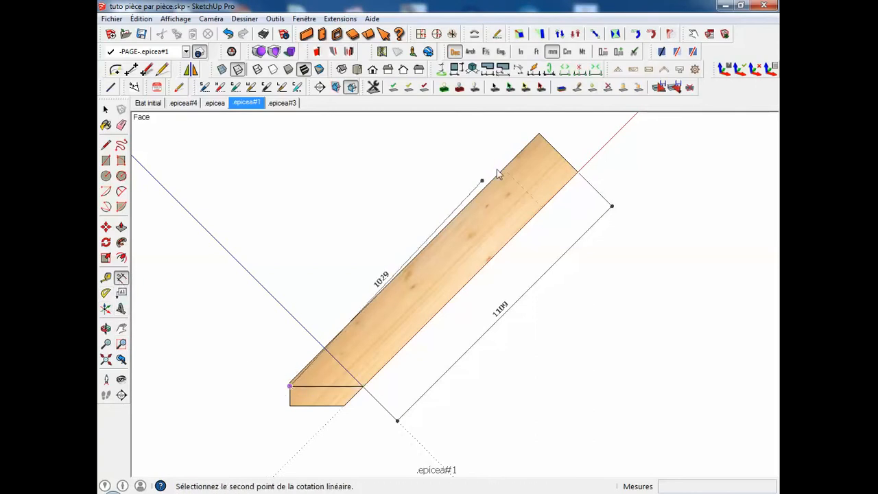
click(290, 385)
click(211, 384)
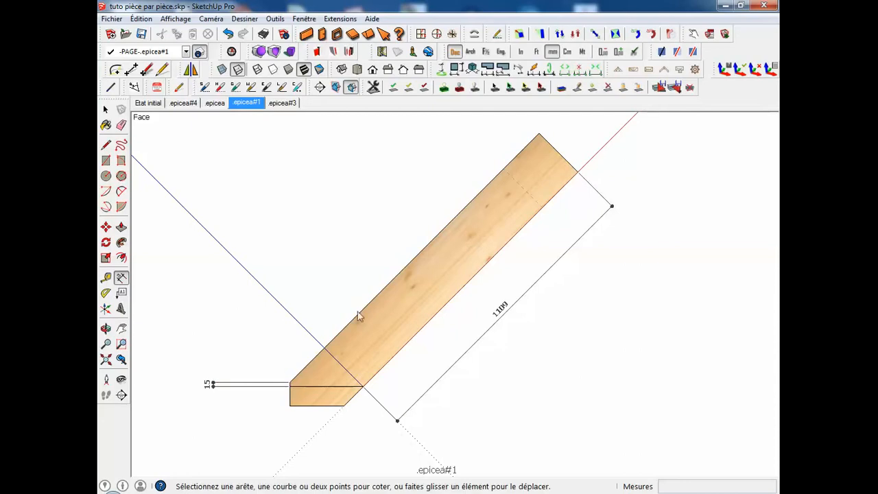
Dimension the full length of the inclined beam's upper edge, placing the dimension parallel above it.
click(290, 382)
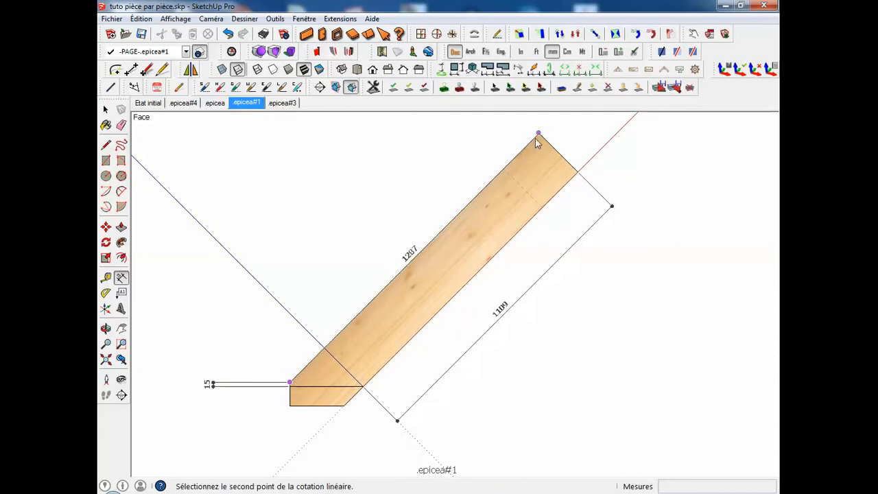
click(538, 133)
click(499, 144)
scroll(491, 183, down, 2)
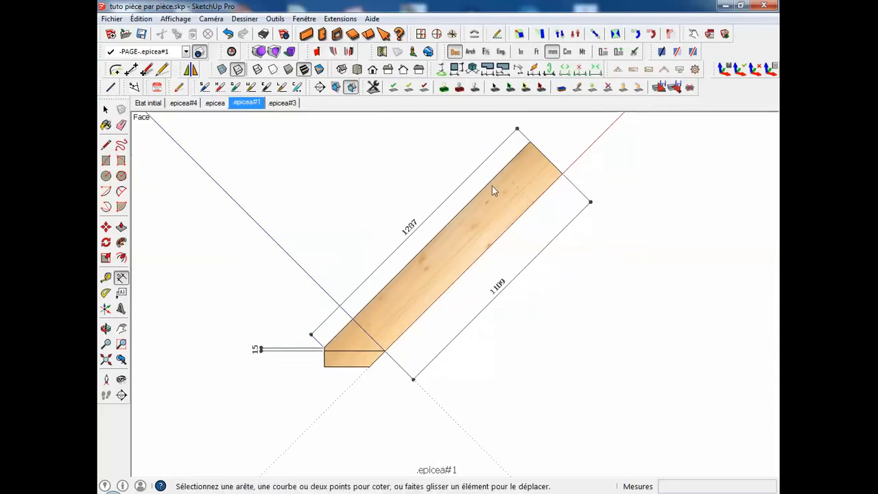
Copy the dimensioned beam along the blue axis, placing the copy parallel above the original.
shift+middle_drag(537, 270, 598, 295)
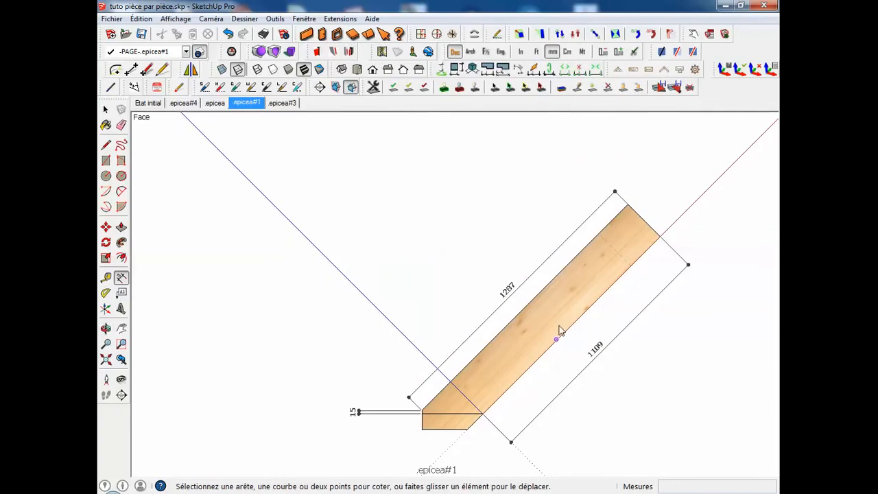
key(space)
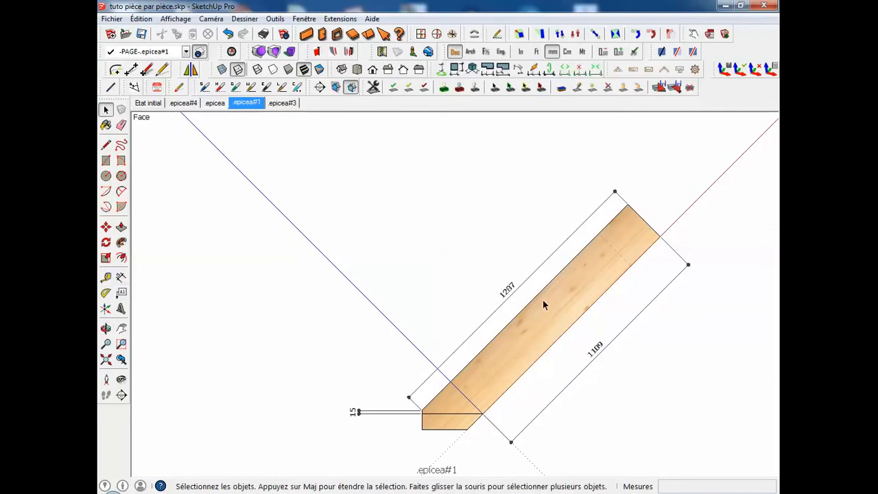
click(518, 332)
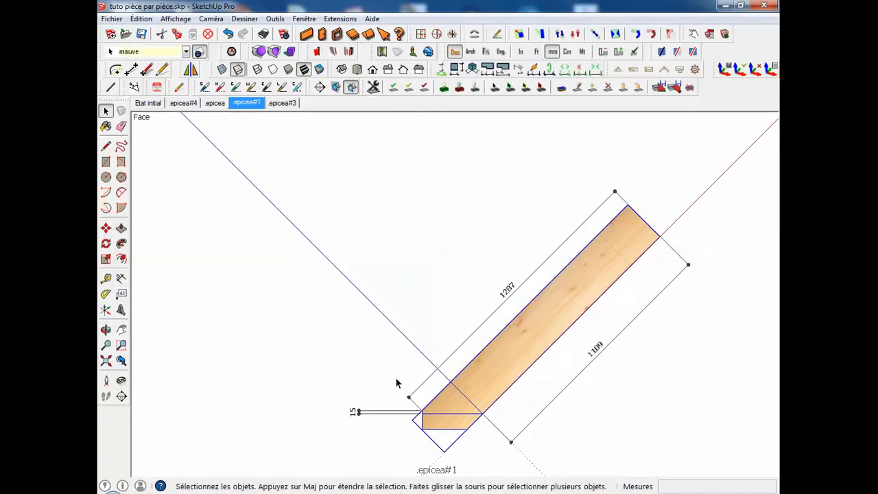
key(m)
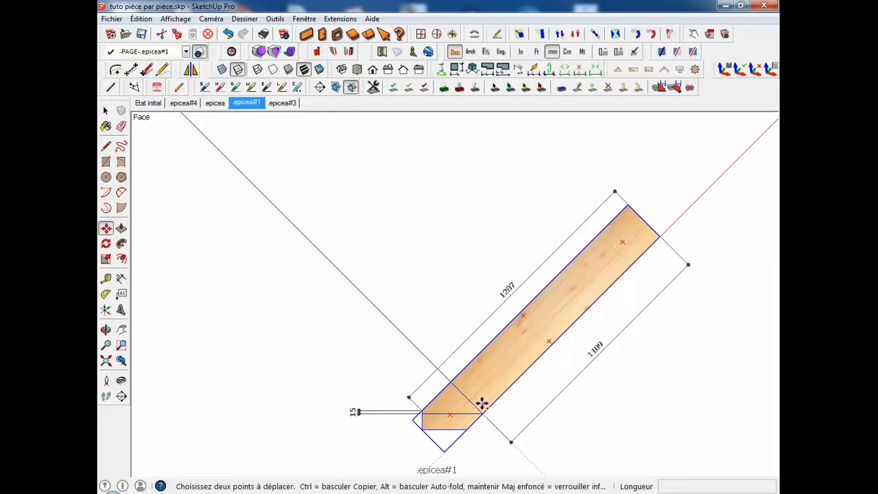
click(484, 413)
key(ctrl)
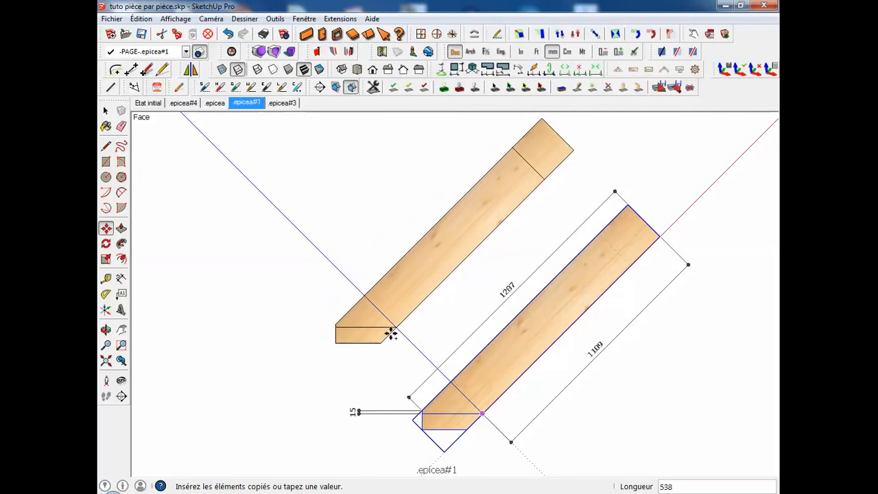
click(398, 329)
Rotate the copied beam about its long axis so its narrow side faces the front view, and restore the .epicea#1 scene.
middle_drag(404, 394, 383, 269)
key(q)
click(383, 270)
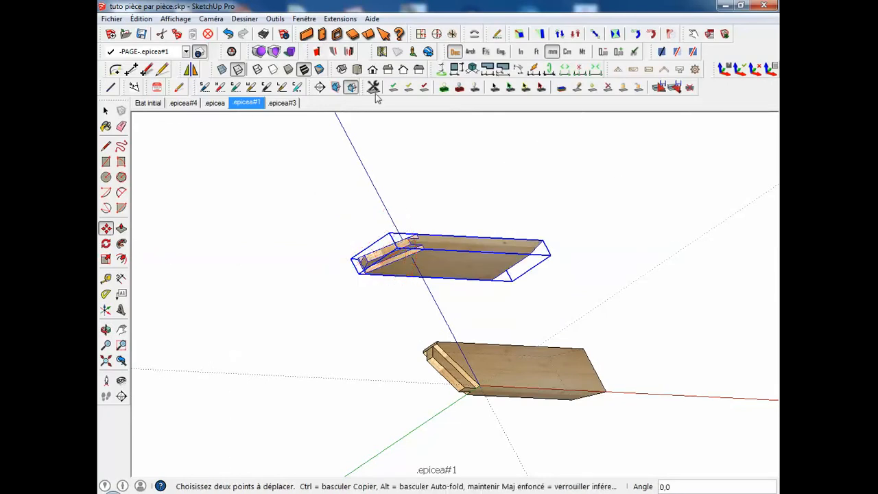
click(254, 103)
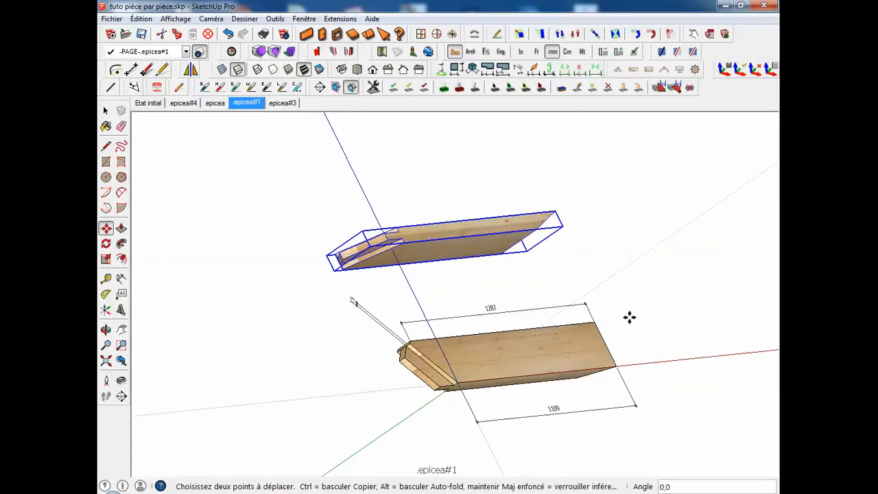
key(space)
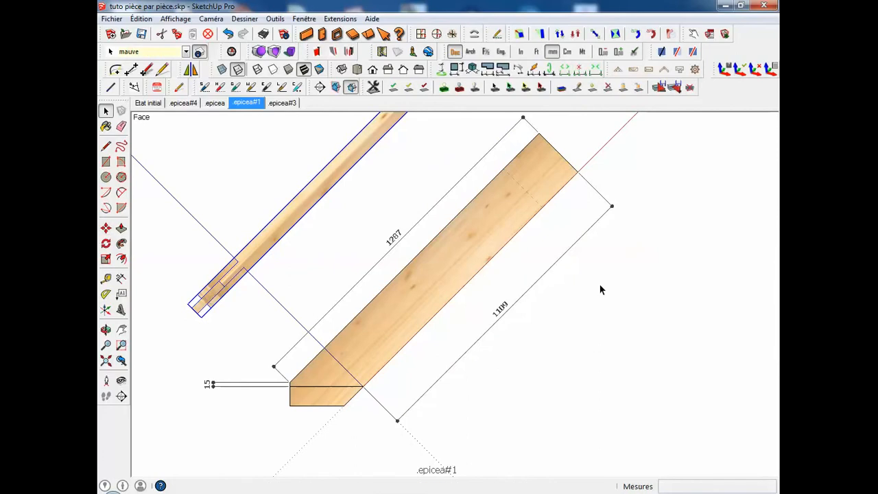
scroll(597, 289, down, 2)
shift+middle_drag(597, 289, 619, 326)
click(647, 342)
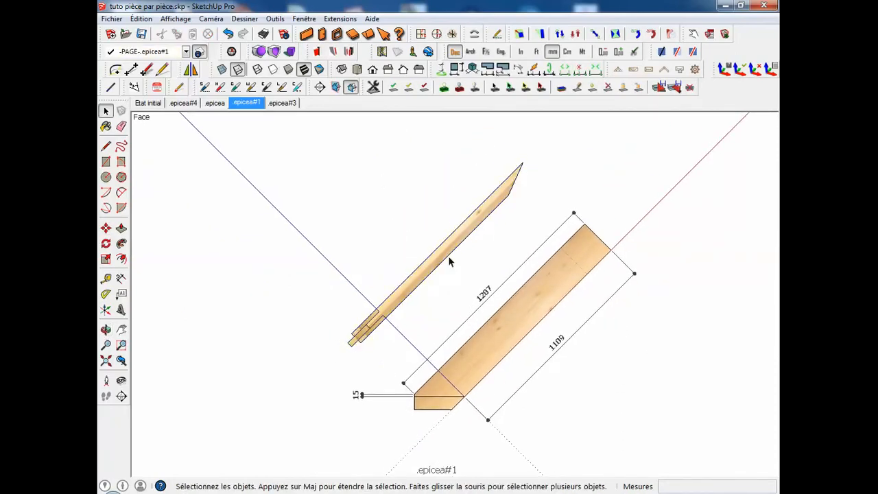
Look for the copied beam in the .epicea scene, and assign the copy to the -PAGE-.epicea#1 layer.
click(215, 104)
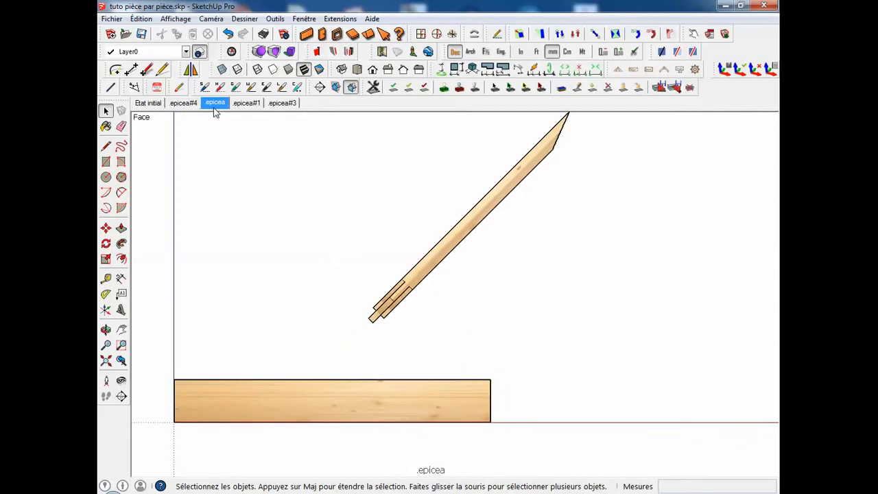
click(251, 104)
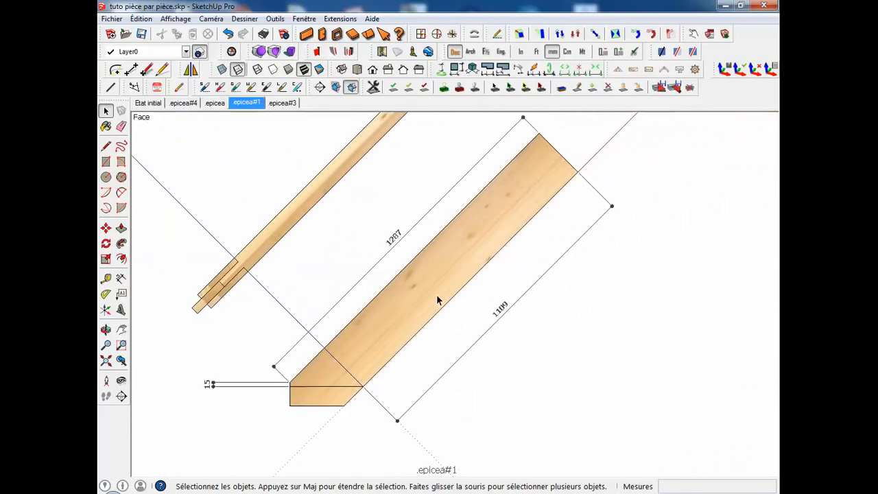
shift+middle_drag(463, 287, 550, 367)
scroll(537, 338, down, 3)
shift+middle_drag(533, 336, 473, 306)
scroll(472, 304, up, 2)
click(412, 224)
click(185, 51)
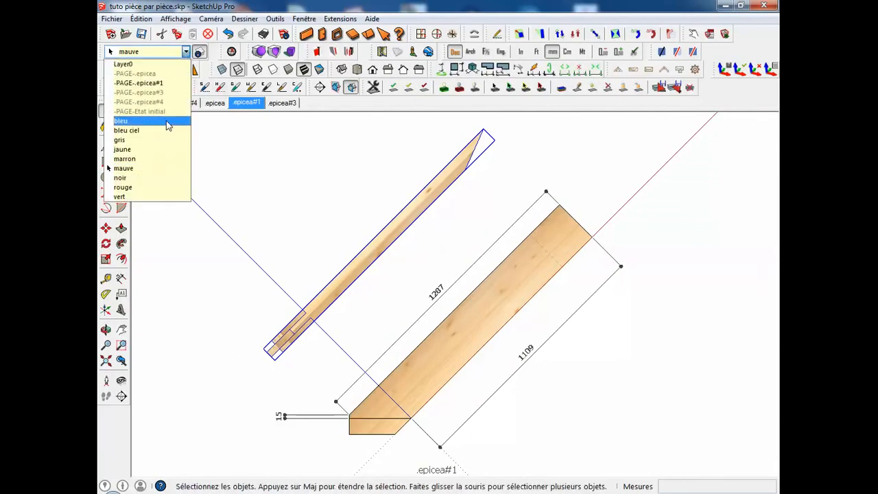
click(151, 83)
click(329, 207)
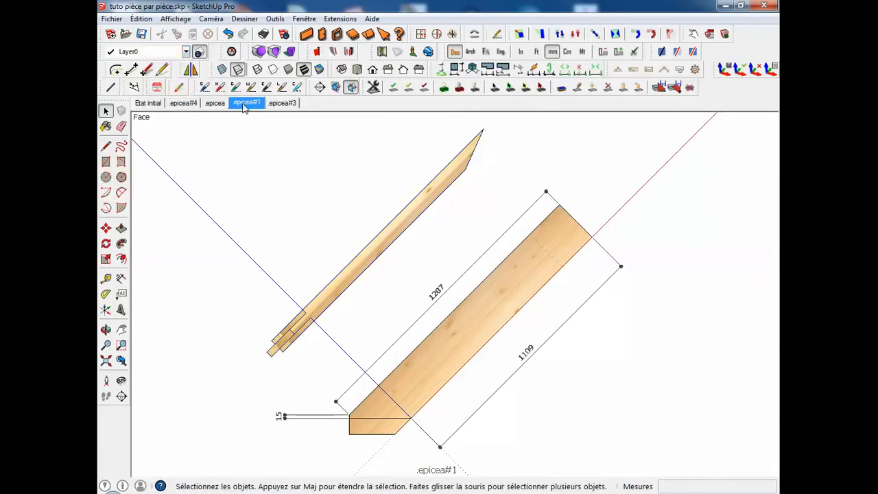
Check the .epicea scene for the copied beam and return to the .epicea#1 scene.
click(216, 105)
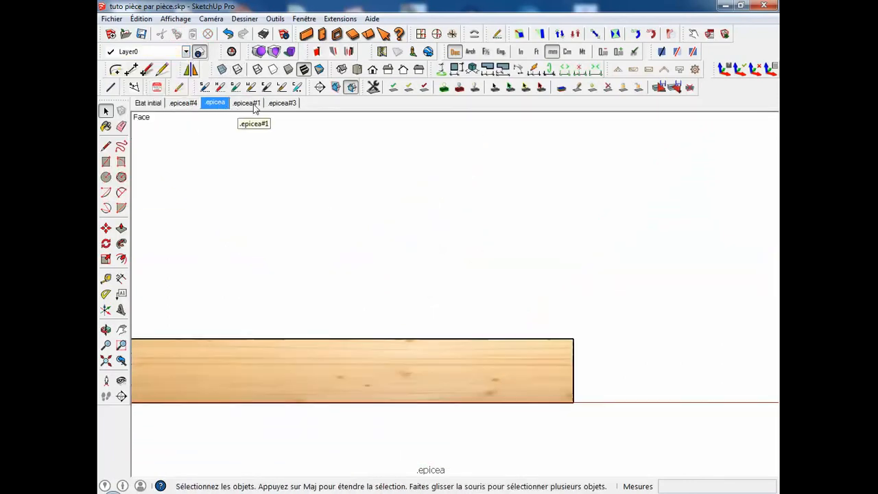
click(252, 103)
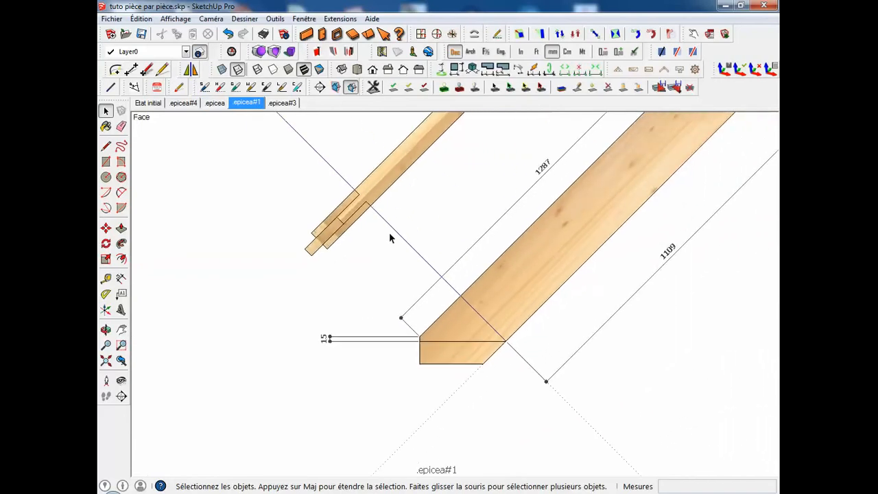
middle_drag(414, 247, 463, 301)
With Layer0 active, dimension the slot width and the projecting tongue's end width at the rotated copy's lower end.
click(186, 53)
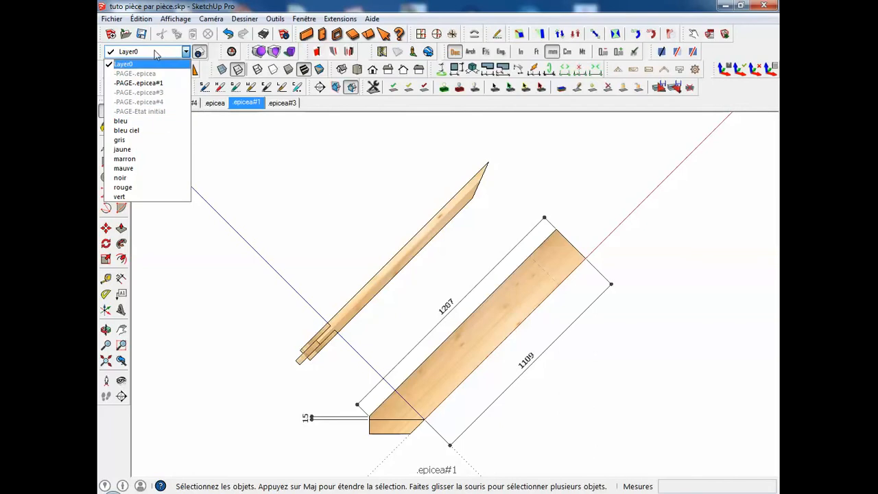
click(153, 66)
click(120, 278)
click(317, 341)
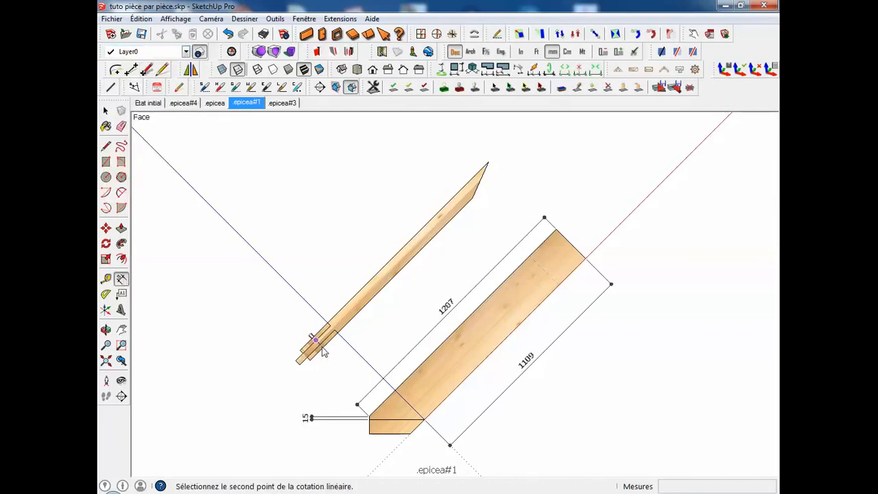
key(Escape)
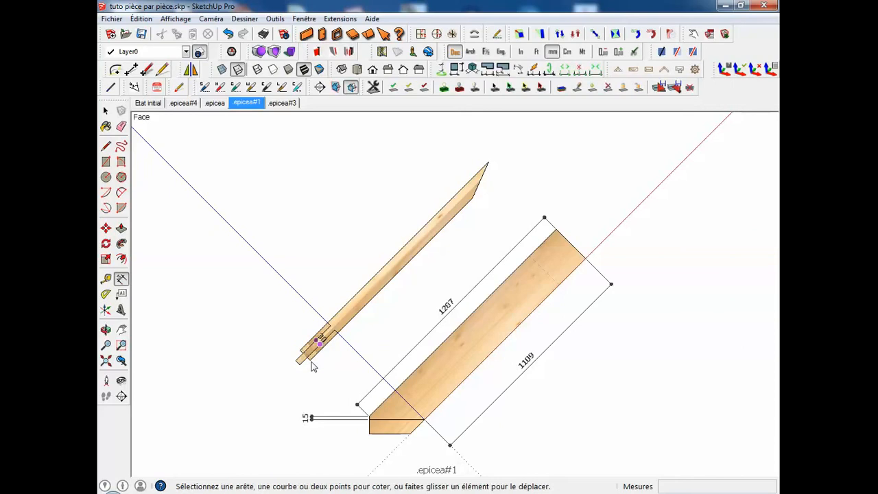
click(295, 361)
click(304, 357)
click(278, 381)
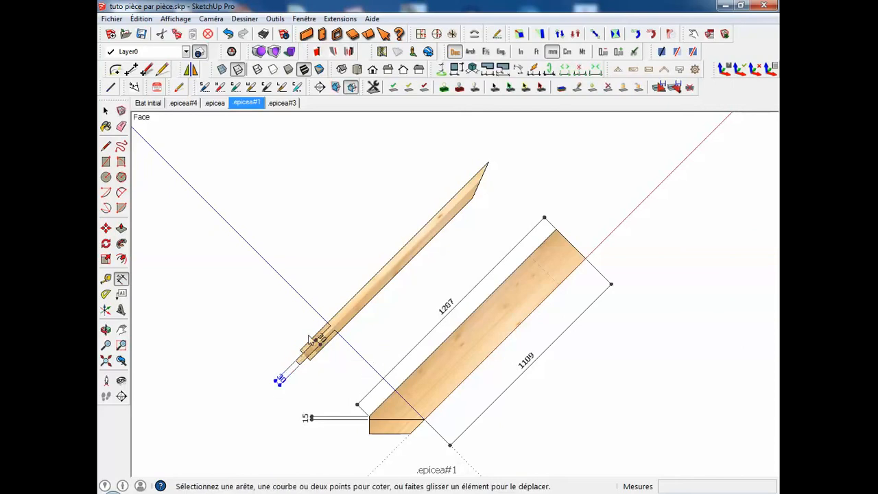
Dimension the slanted cut at the rotated copy's upper end, placing the dimension parallel beside the cut.
click(489, 162)
click(473, 198)
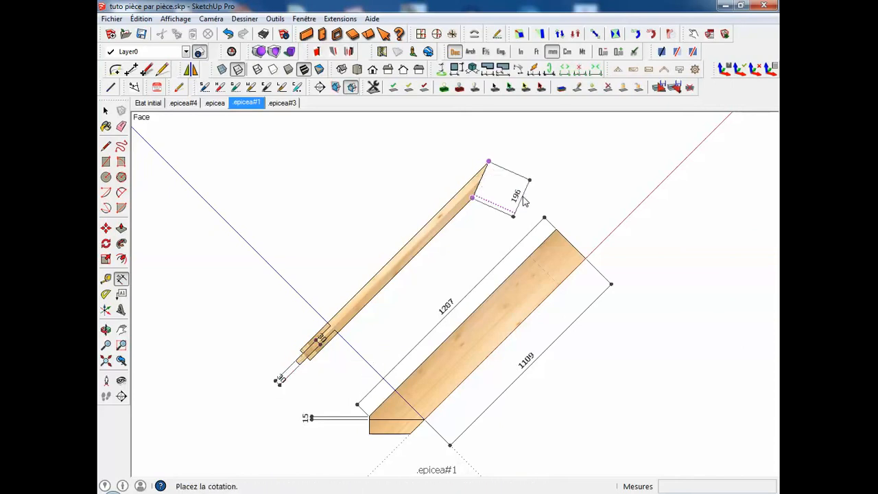
click(523, 200)
key(space)
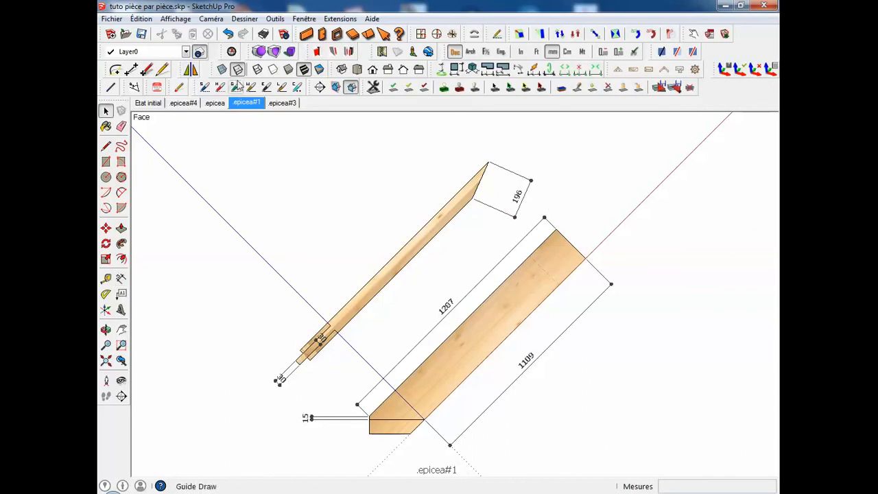
Inspect the .epicea scene for the Layer0 dimensions and return to the .epicea#1 scene.
click(214, 104)
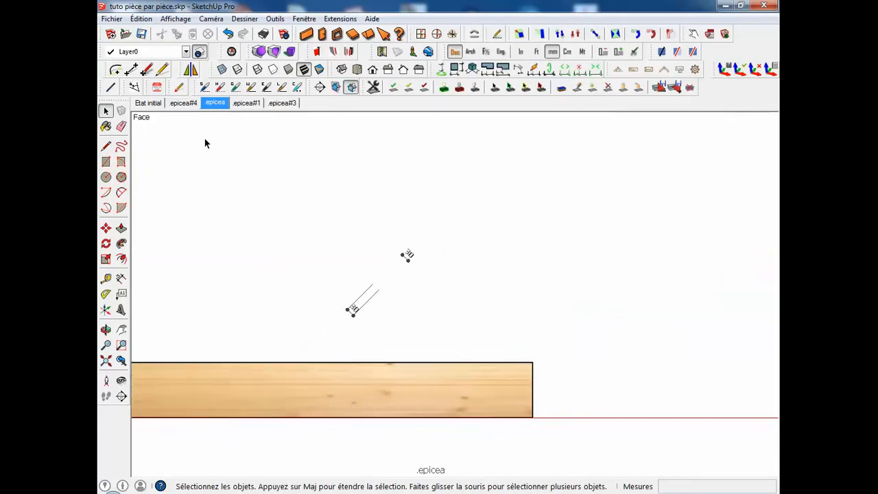
click(248, 103)
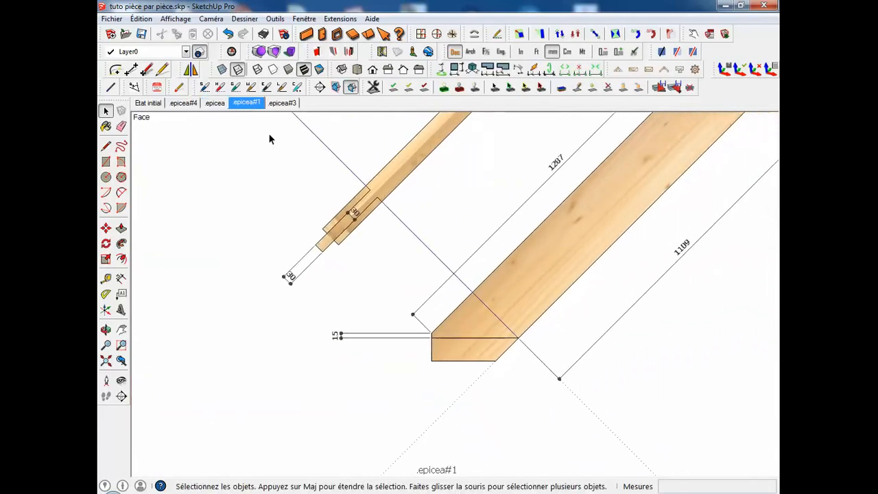
middle_drag(410, 158, 477, 226)
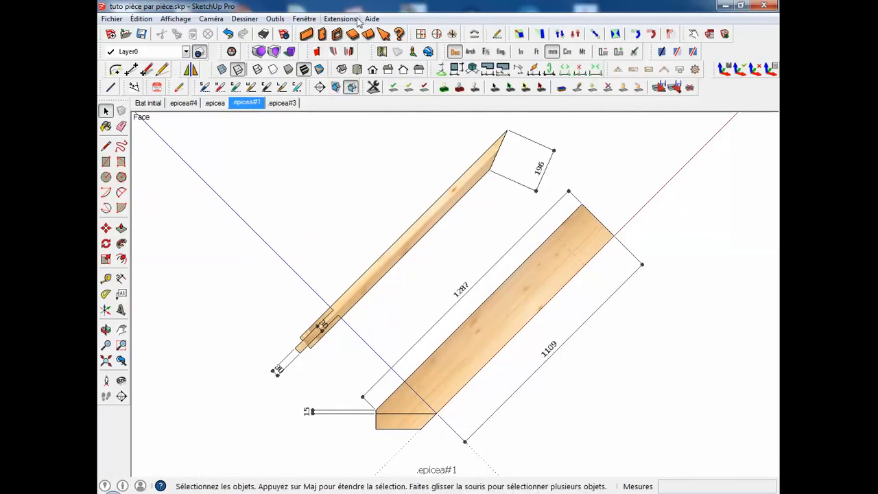
Select all dimensions, assign them to the -PAGE-.epicea#1 layer, and check the .epicea scene before returning to .epicea#1.
click(355, 19)
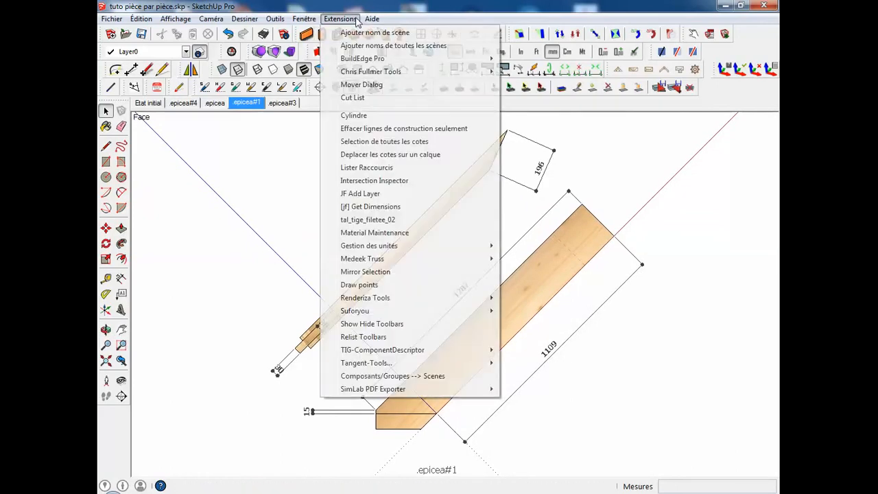
click(385, 142)
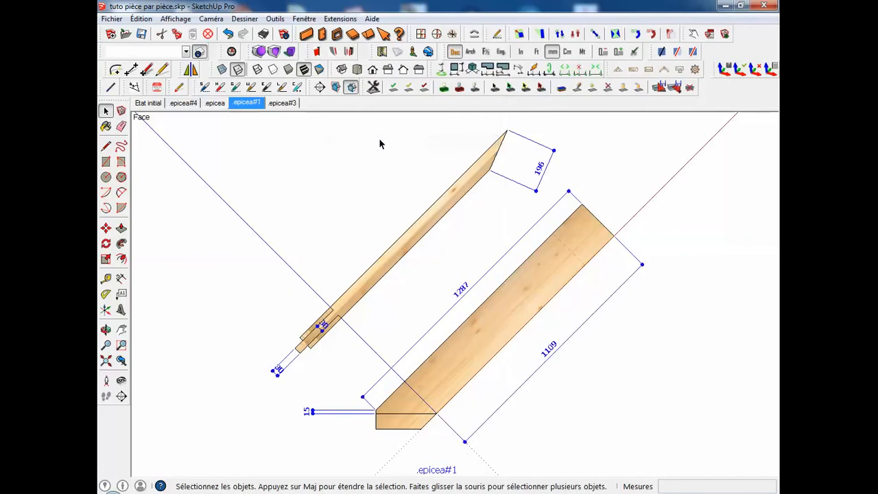
click(186, 52)
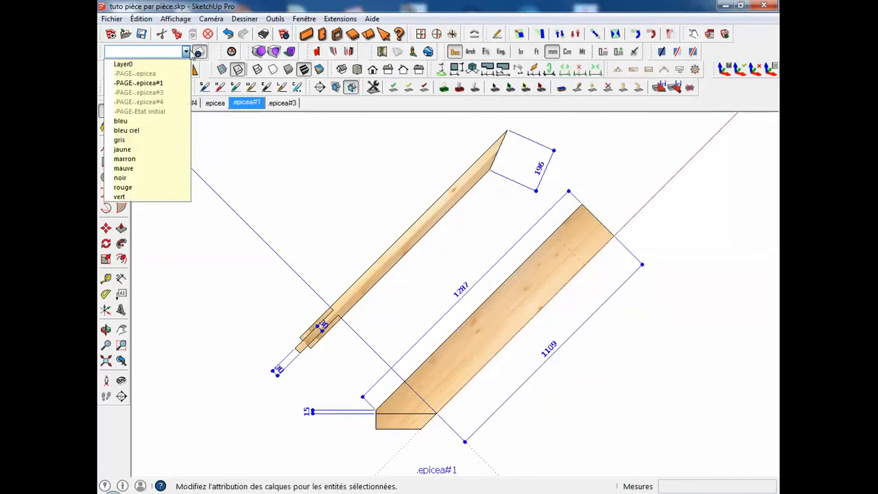
click(148, 83)
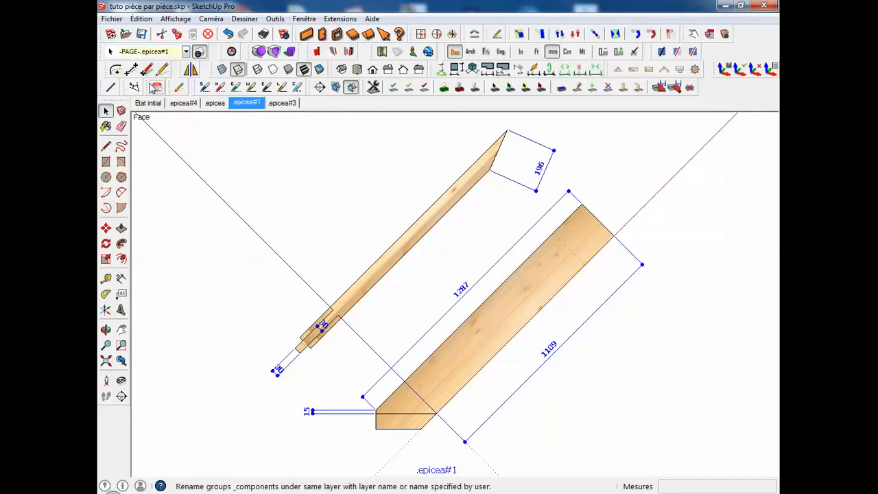
click(216, 102)
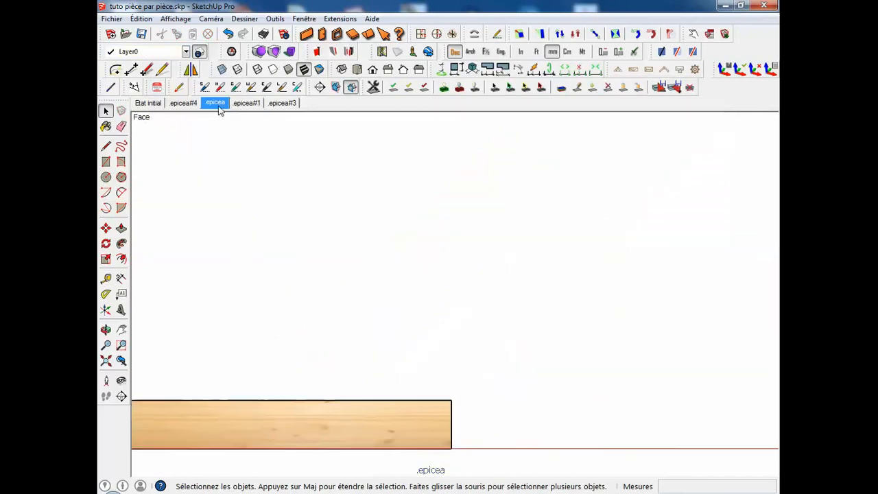
click(247, 102)
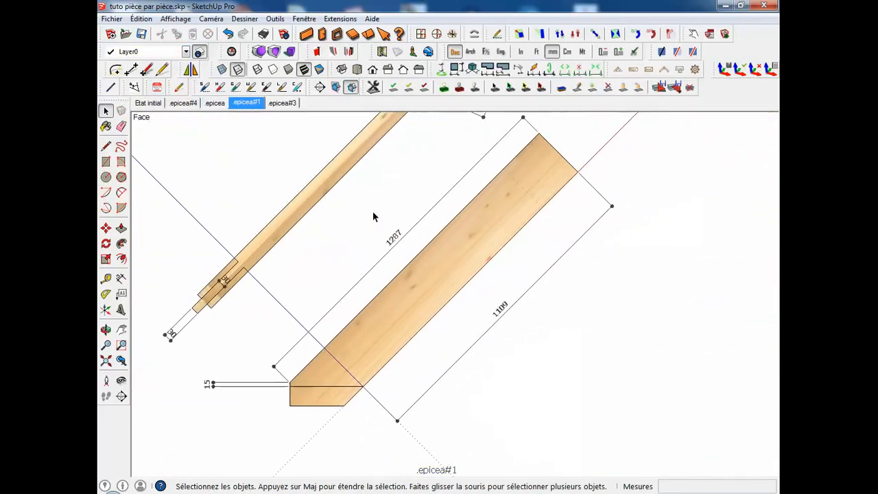
Frame both dimensioned views of the beam, update the .epicea#1 scene, and switch scenes to check it.
middle_drag(376, 209, 431, 261)
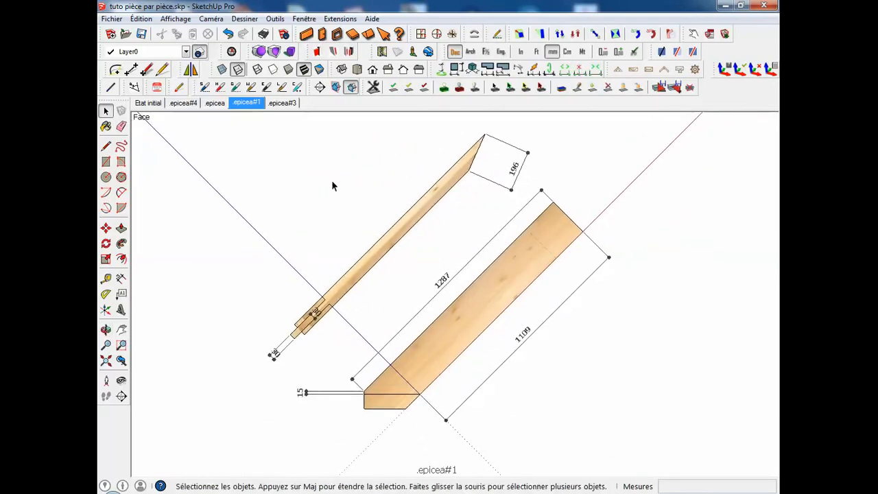
right_click(238, 114)
click(302, 155)
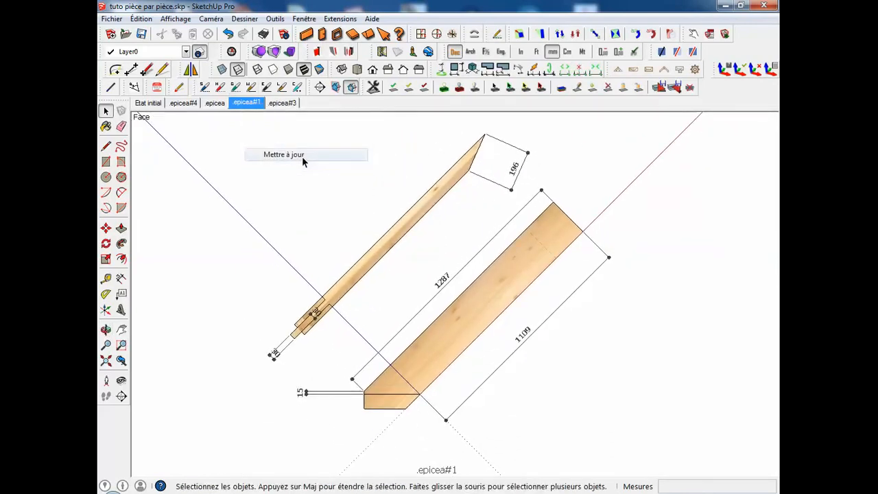
click(238, 105)
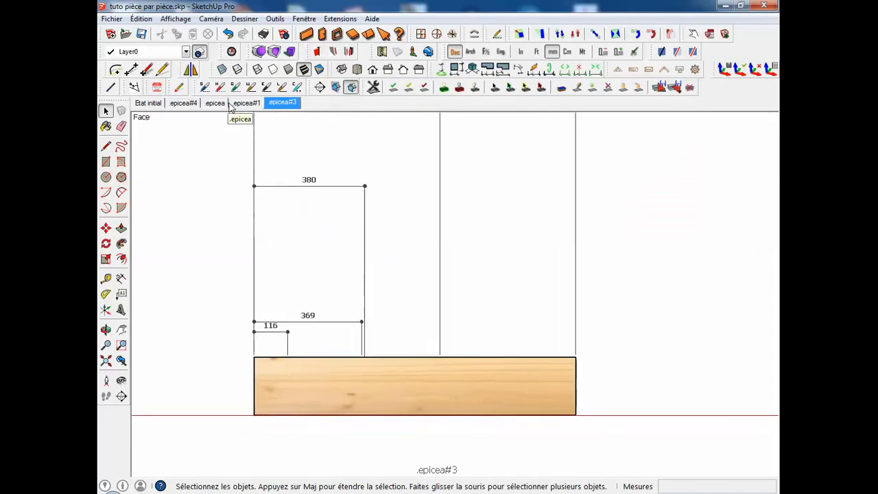